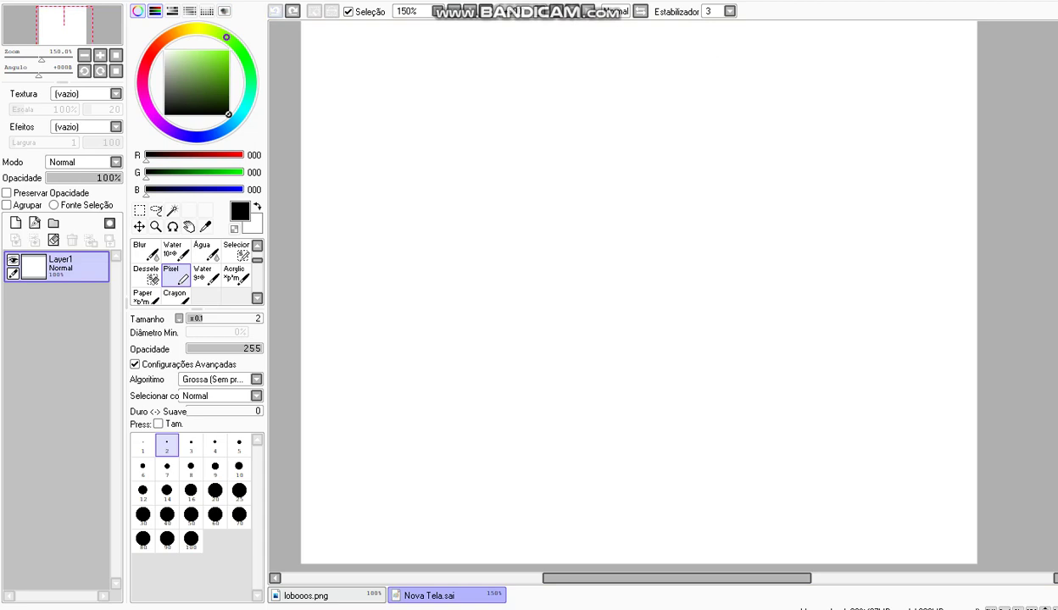
Draw the black animal head outline with a domed crown, two wide sideways ears, cheek fur tufts and a rounded chin
{"action": "scroll", "coordinate": [729, 82], "scroll_direction": "up", "scroll_amount": 1}
{"action": "mouse_move", "coordinate": [743, 94]}
{"action": "left_mouse_down"}
{"action": "mouse_move", "coordinate": [681, 61]}
{"action": "mouse_move", "coordinate": [597, 54]}
{"action": "mouse_move", "coordinate": [506, 85]}
{"action": "mouse_move", "coordinate": [484, 111]}
{"action": "mouse_move", "coordinate": [545, 69]}
{"action": "left_mouse_up"}
{"action": "scroll", "coordinate": [562, 78], "scroll_direction": "down", "scroll_amount": 1}
{"action": "scroll", "coordinate": [534, 83], "scroll_direction": "up", "scroll_amount": 1}
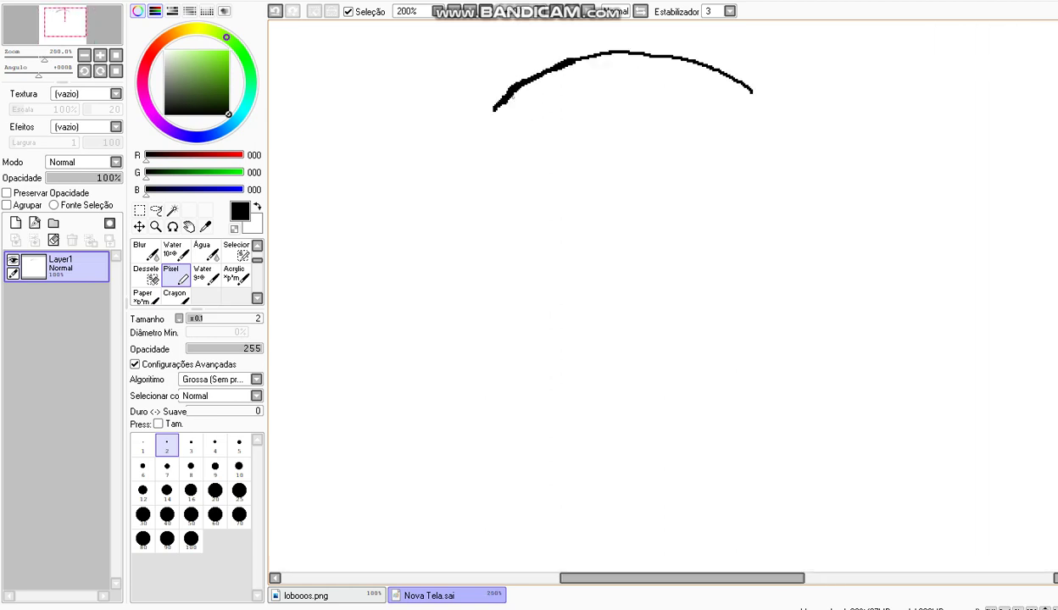
{"action": "mouse_move", "coordinate": [517, 75]}
{"action": "left_mouse_down"}
{"action": "mouse_move", "coordinate": [327, 74]}
{"action": "mouse_move", "coordinate": [311, 90]}
{"action": "mouse_move", "coordinate": [326, 154]}
{"action": "mouse_move", "coordinate": [394, 199]}
{"action": "mouse_move", "coordinate": [390, 213]}
{"action": "mouse_move", "coordinate": [410, 219]}
{"action": "mouse_move", "coordinate": [419, 244]}
{"action": "mouse_move", "coordinate": [445, 235]}
{"action": "mouse_move", "coordinate": [464, 309]}
{"action": "mouse_move", "coordinate": [497, 333]}
{"action": "mouse_move", "coordinate": [664, 358]}
{"action": "mouse_move", "coordinate": [738, 329]}
{"action": "mouse_move", "coordinate": [809, 273]}
{"action": "mouse_move", "coordinate": [814, 241]}
{"action": "left_mouse_up"}
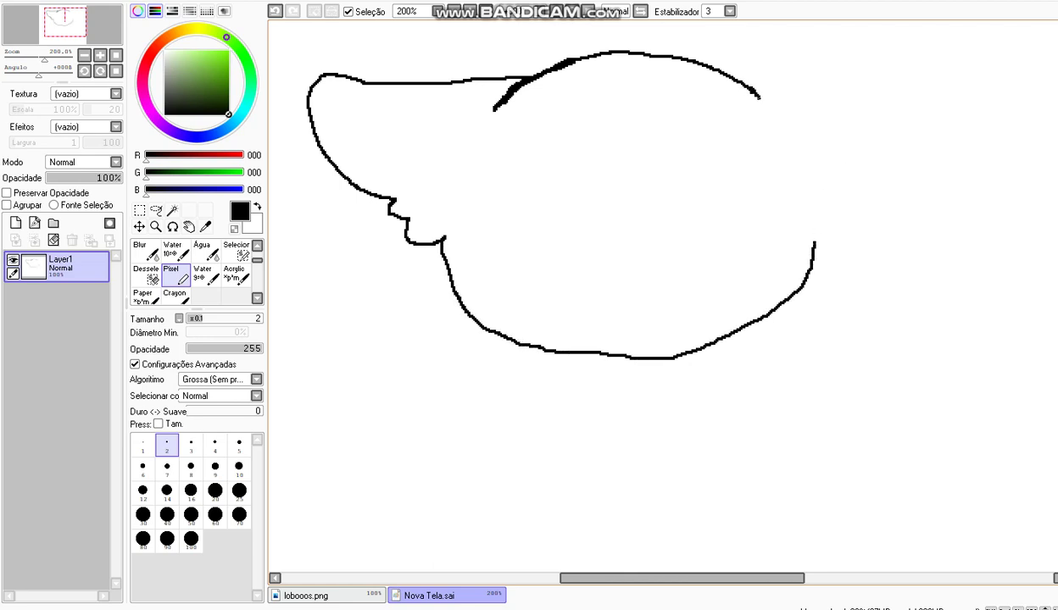
{"action": "mouse_move", "coordinate": [751, 88]}
{"action": "left_mouse_down"}
{"action": "mouse_move", "coordinate": [947, 104]}
{"action": "mouse_move", "coordinate": [952, 123]}
{"action": "mouse_move", "coordinate": [935, 174]}
{"action": "mouse_move", "coordinate": [861, 200]}
{"action": "mouse_move", "coordinate": [867, 213]}
{"action": "mouse_move", "coordinate": [838, 216]}
{"action": "mouse_move", "coordinate": [827, 240]}
{"action": "left_mouse_up"}
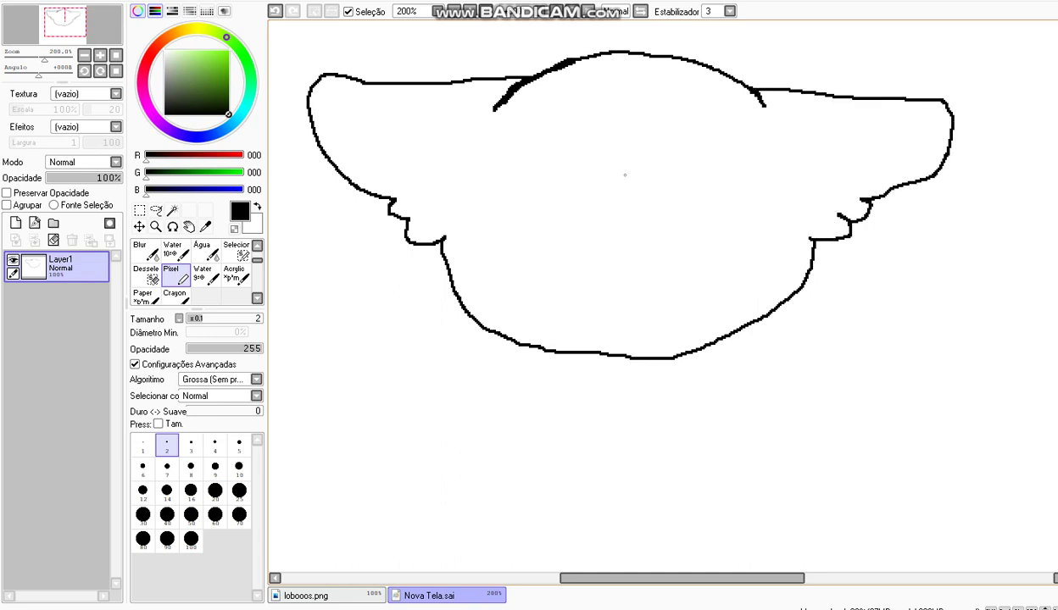
Draw two oval eye outlines side by side in the middle of the head
{"action": "scroll", "coordinate": [533, 196], "scroll_direction": "down", "scroll_amount": 2}
{"action": "scroll", "coordinate": [538, 202], "scroll_direction": "up", "scroll_amount": 3}
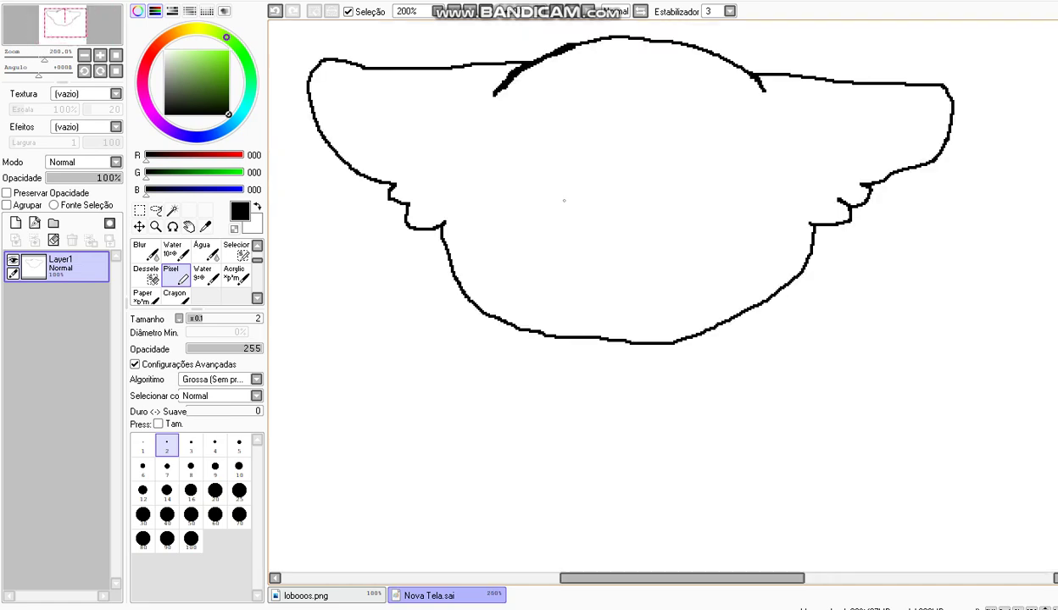
{"action": "mouse_move", "coordinate": [601, 146]}
{"action": "left_mouse_down"}
{"action": "mouse_move", "coordinate": [586, 108]}
{"action": "mouse_move", "coordinate": [553, 100]}
{"action": "mouse_move", "coordinate": [527, 109]}
{"action": "mouse_move", "coordinate": [507, 162]}
{"action": "mouse_move", "coordinate": [511, 192]}
{"action": "mouse_move", "coordinate": [547, 204]}
{"action": "mouse_move", "coordinate": [576, 198]}
{"action": "mouse_move", "coordinate": [601, 150]}
{"action": "left_mouse_up"}
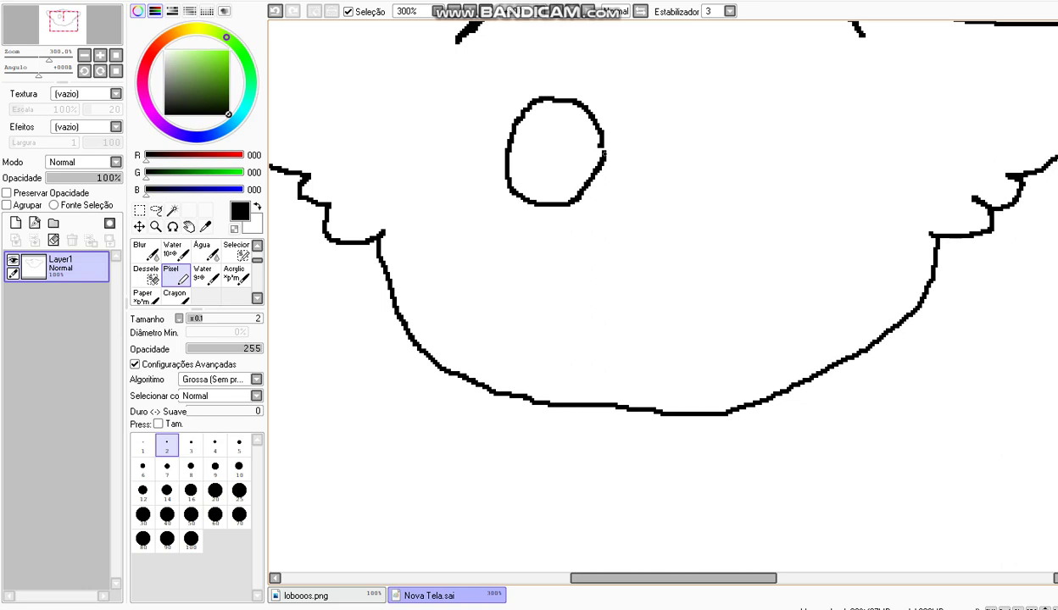
{"action": "scroll", "coordinate": [724, 144], "scroll_direction": "down", "scroll_amount": 1}
{"action": "scroll", "coordinate": [725, 145], "scroll_direction": "up", "scroll_amount": 1}
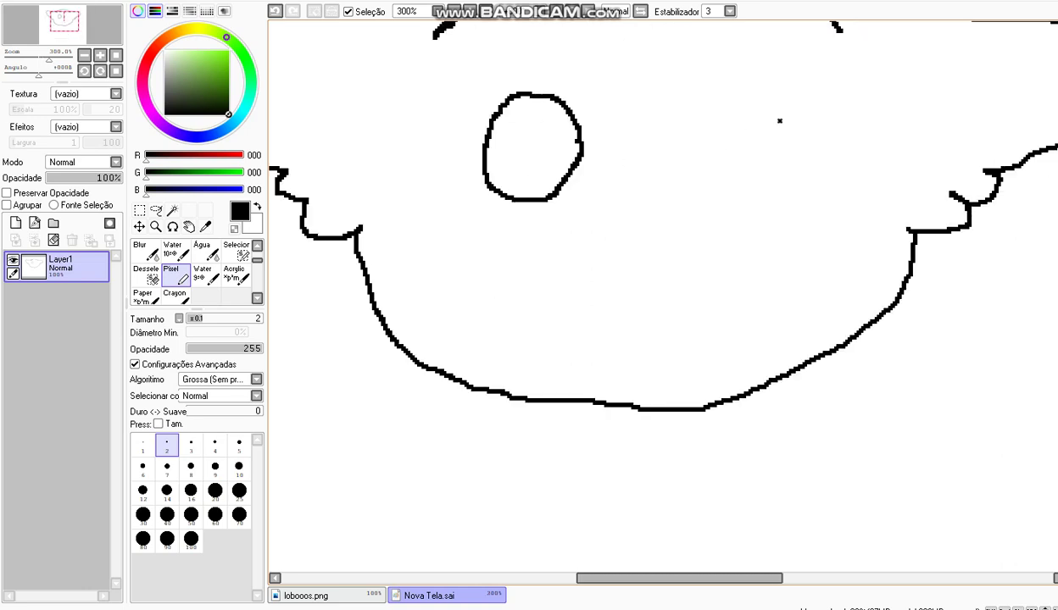
{"action": "mouse_move", "coordinate": [779, 121]}
{"action": "left_mouse_down"}
{"action": "mouse_move", "coordinate": [723, 101]}
{"action": "mouse_move", "coordinate": [701, 128]}
{"action": "mouse_move", "coordinate": [698, 161]}
{"action": "mouse_move", "coordinate": [713, 188]}
{"action": "mouse_move", "coordinate": [764, 204]}
{"action": "mouse_move", "coordinate": [796, 178]}
{"action": "mouse_move", "coordinate": [780, 121]}
{"action": "left_mouse_up"}
Draw a small rounded nose, flat along its upper edge, between and just below the eyes
{"action": "scroll", "coordinate": [659, 187], "scroll_direction": "up", "scroll_amount": 1}
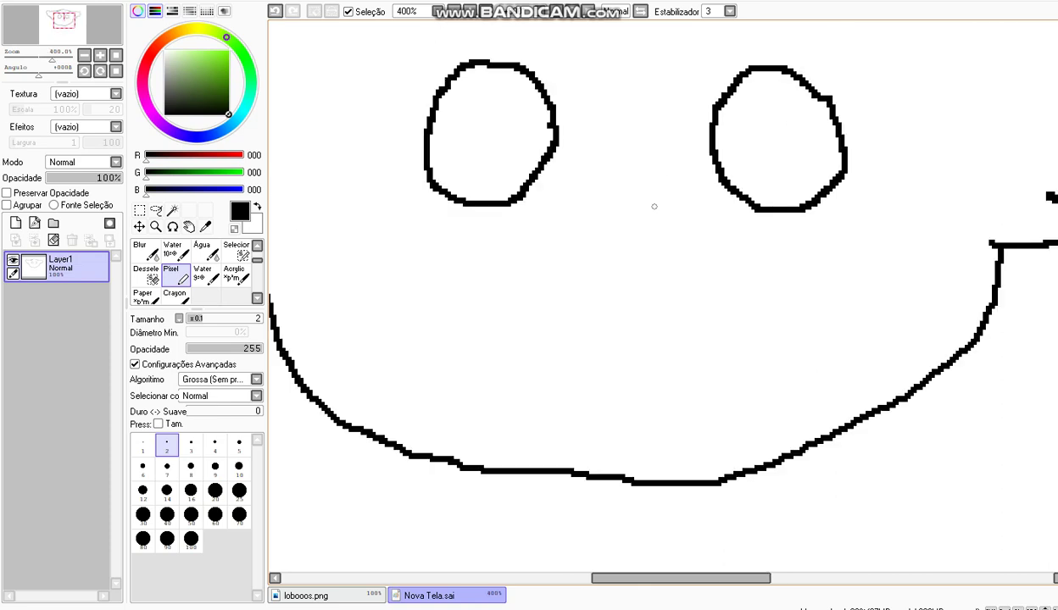
{"action": "mouse_move", "coordinate": [663, 208]}
{"action": "left_mouse_down"}
{"action": "mouse_move", "coordinate": [613, 212]}
{"action": "mouse_move", "coordinate": [631, 239]}
{"action": "mouse_move", "coordinate": [657, 240]}
{"action": "mouse_move", "coordinate": [672, 220]}
{"action": "mouse_move", "coordinate": [642, 210]}
{"action": "left_mouse_up"}
{"action": "scroll", "coordinate": [644, 214], "scroll_direction": "down", "scroll_amount": 1}
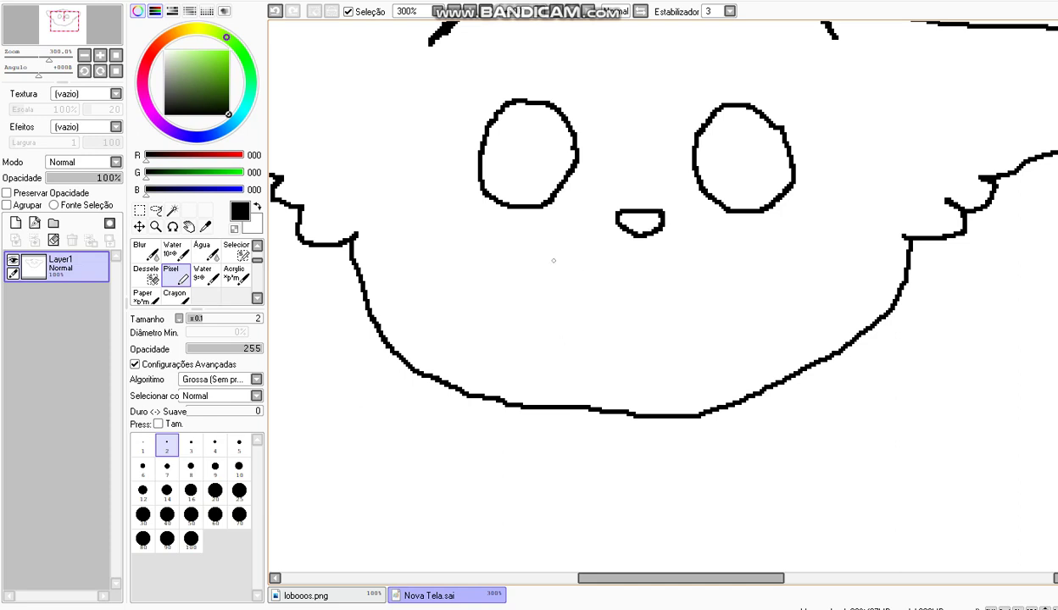
{"action": "mouse_move", "coordinate": [524, 242]}
{"action": "left_mouse_down"}
{"action": "mouse_move", "coordinate": [511, 276]}
{"action": "mouse_move", "coordinate": [532, 298]}
{"action": "mouse_move", "coordinate": [576, 311]}
{"action": "mouse_move", "coordinate": [638, 304]}
{"action": "mouse_move", "coordinate": [660, 268]}
{"action": "left_mouse_up"}
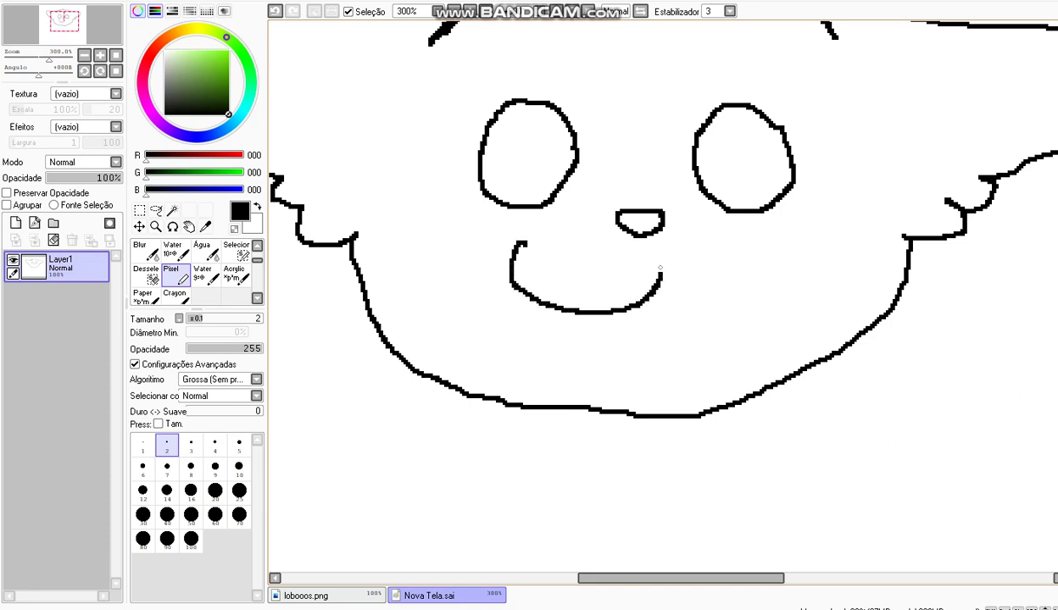
{"action": "scroll", "coordinate": [730, 305], "scroll_direction": "up", "scroll_amount": 1}
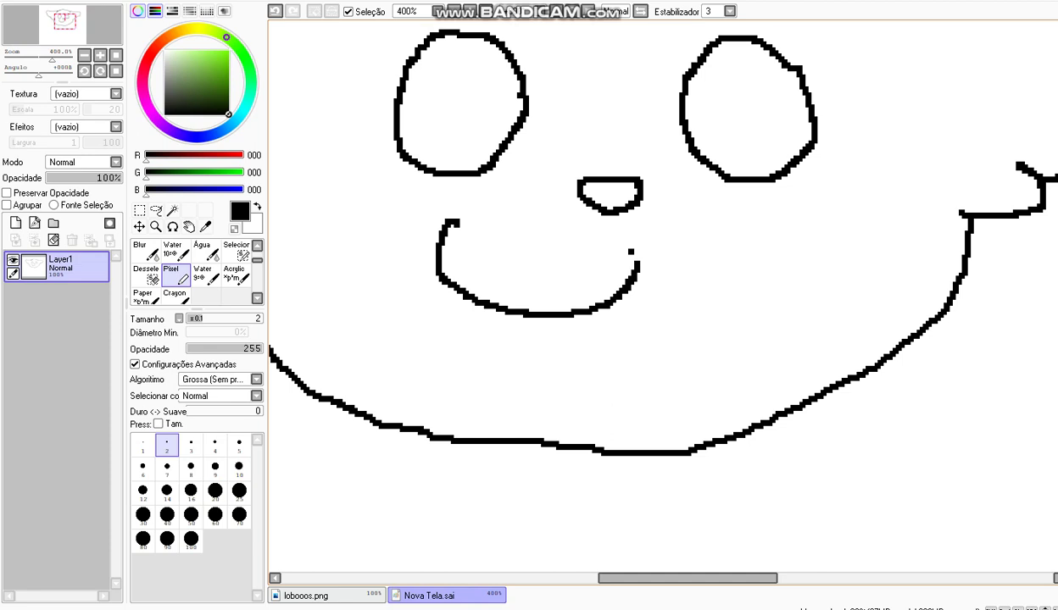
{"action": "key", "text": "ctrl+z"}
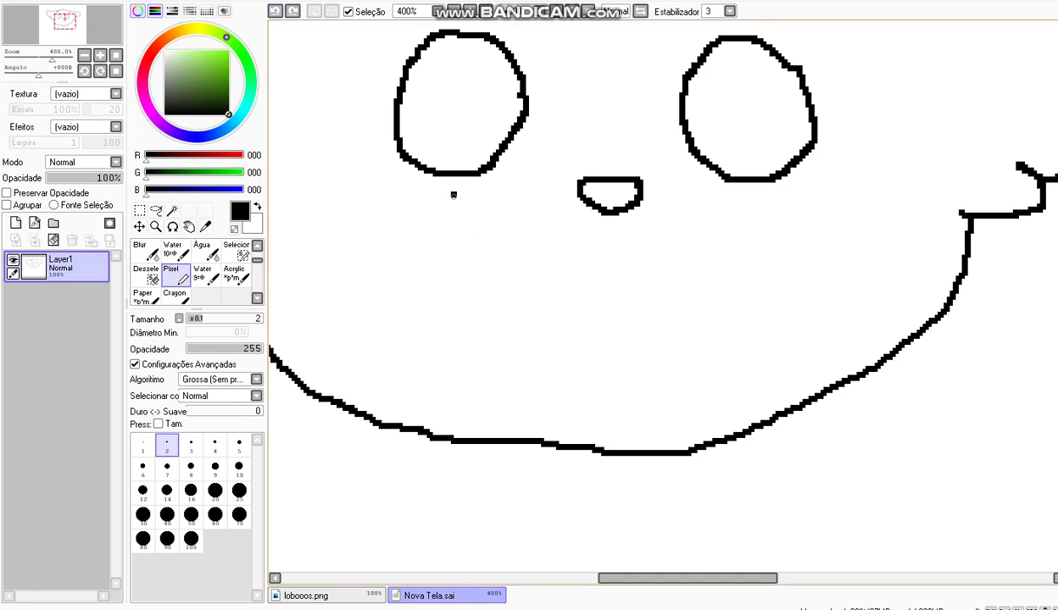
Draw a wide W-shaped smile below the nose with a short curved cheek line at each mouth corner
{"action": "mouse_move", "coordinate": [453, 195]}
{"action": "left_mouse_down"}
{"action": "mouse_move", "coordinate": [442, 248]}
{"action": "mouse_move", "coordinate": [473, 276]}
{"action": "mouse_move", "coordinate": [524, 294]}
{"action": "mouse_move", "coordinate": [594, 275]}
{"action": "mouse_move", "coordinate": [611, 233]}
{"action": "mouse_move", "coordinate": [615, 272]}
{"action": "mouse_move", "coordinate": [646, 291]}
{"action": "mouse_move", "coordinate": [673, 291]}
{"action": "mouse_move", "coordinate": [736, 265]}
{"action": "mouse_move", "coordinate": [751, 219]}
{"action": "left_mouse_up"}
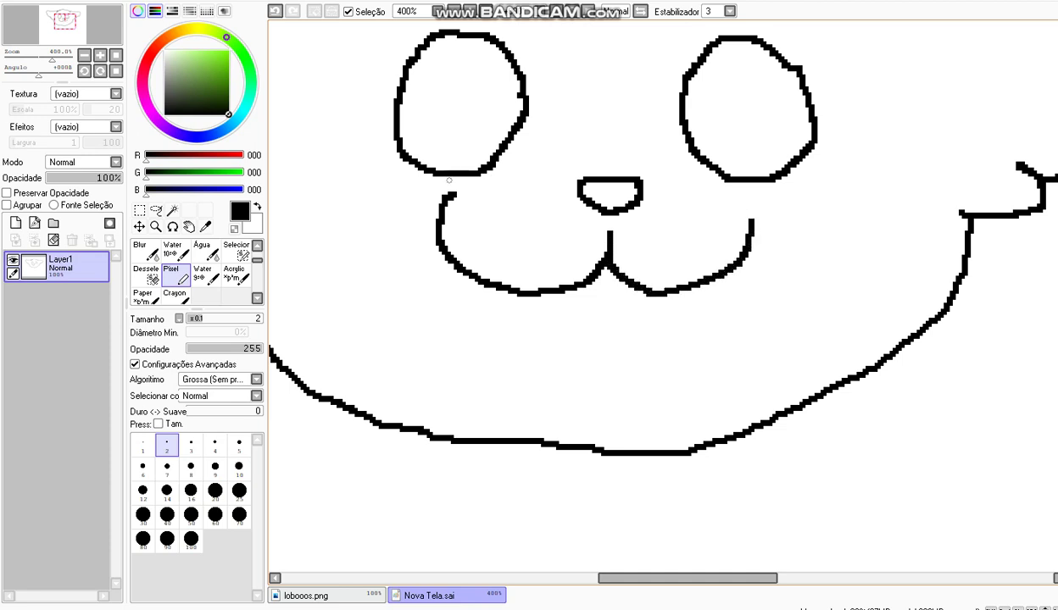
{"action": "mouse_move", "coordinate": [434, 193]}
{"action": "left_mouse_down"}
{"action": "mouse_move", "coordinate": [463, 192]}
{"action": "mouse_move", "coordinate": [487, 213]}
{"action": "left_mouse_up"}
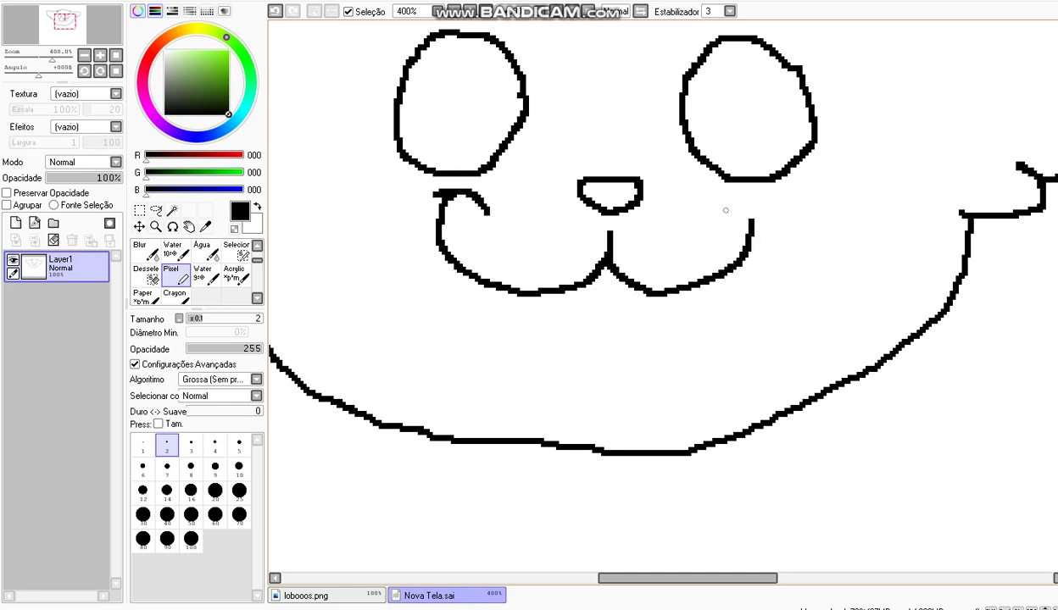
{"action": "mouse_move", "coordinate": [720, 216]}
{"action": "left_mouse_down"}
{"action": "mouse_move", "coordinate": [751, 207]}
{"action": "mouse_move", "coordinate": [777, 228]}
{"action": "mouse_move", "coordinate": [751, 216]}
{"action": "left_mouse_up"}
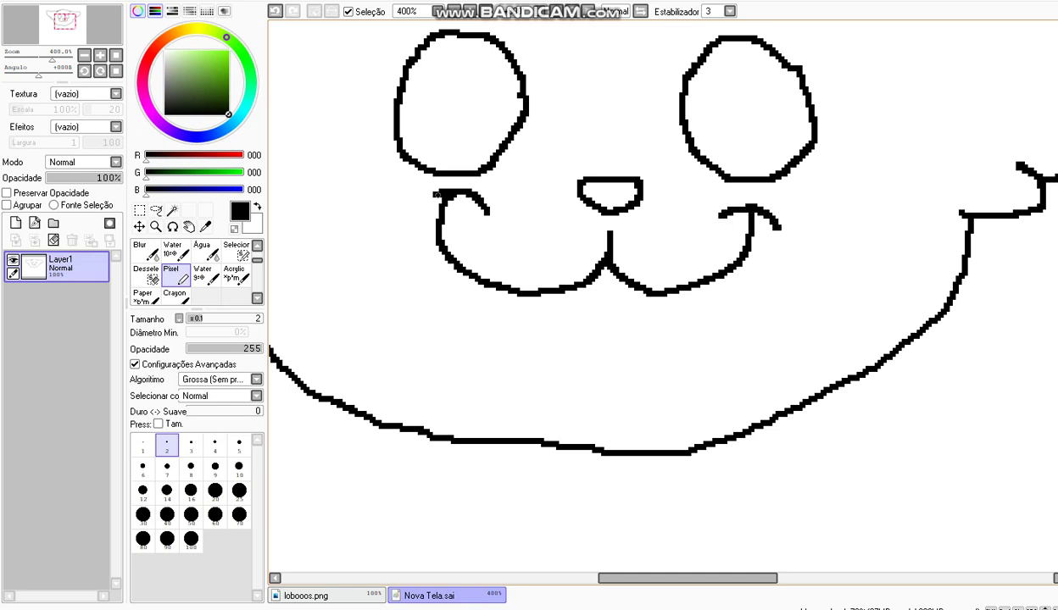
{"action": "scroll", "coordinate": [424, 203], "scroll_direction": "down", "scroll_amount": 2}
{"action": "scroll", "coordinate": [423, 176], "scroll_direction": "up", "scroll_amount": 2}
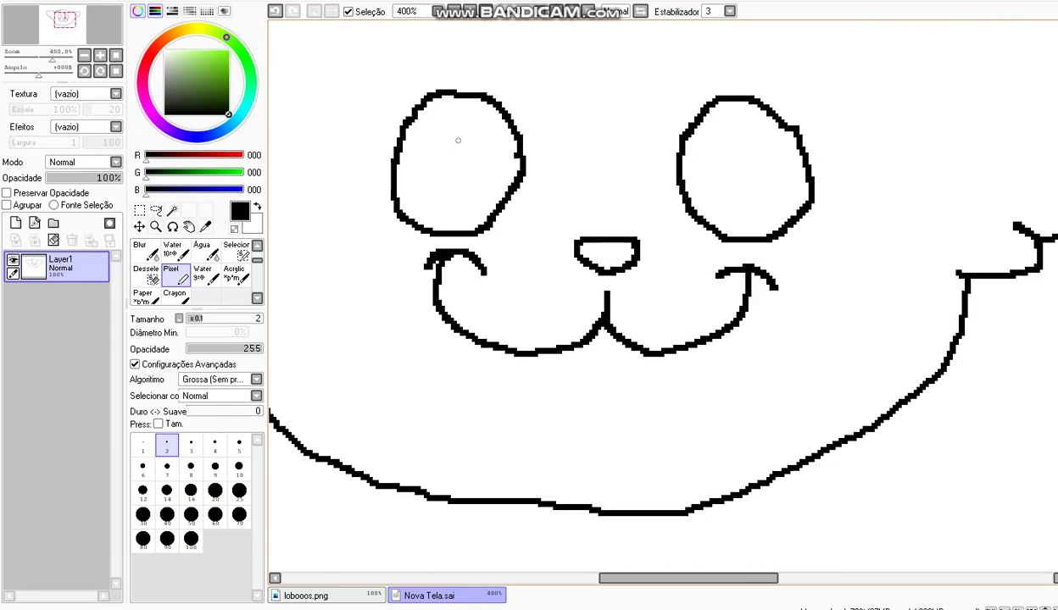
{"action": "mouse_move", "coordinate": [471, 96]}
{"action": "left_mouse_down"}
{"action": "mouse_move", "coordinate": [456, 106]}
{"action": "mouse_move", "coordinate": [462, 157]}
{"action": "mouse_move", "coordinate": [493, 162]}
{"action": "mouse_move", "coordinate": [507, 150]}
{"action": "left_mouse_up"}
{"action": "mouse_move", "coordinate": [442, 180]}
{"action": "left_mouse_down"}
{"action": "mouse_move", "coordinate": [434, 171]}
{"action": "mouse_move", "coordinate": [416, 188]}
{"action": "mouse_move", "coordinate": [431, 213]}
{"action": "mouse_move", "coordinate": [433, 182]}
{"action": "mouse_move", "coordinate": [449, 188]}
{"action": "left_mouse_up"}
{"action": "scroll", "coordinate": [460, 191], "scroll_direction": "down", "scroll_amount": 4}
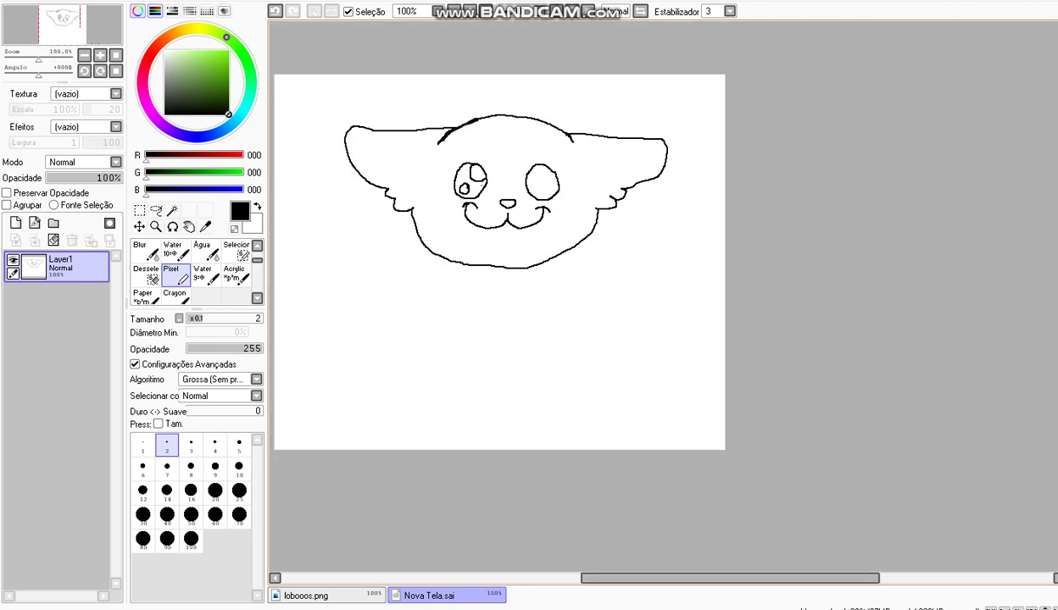
{"action": "scroll", "coordinate": [460, 192], "scroll_direction": "up", "scroll_amount": 2}
{"action": "left_click", "coordinate": [275, 11]}
{"action": "left_click", "coordinate": [275, 11]}
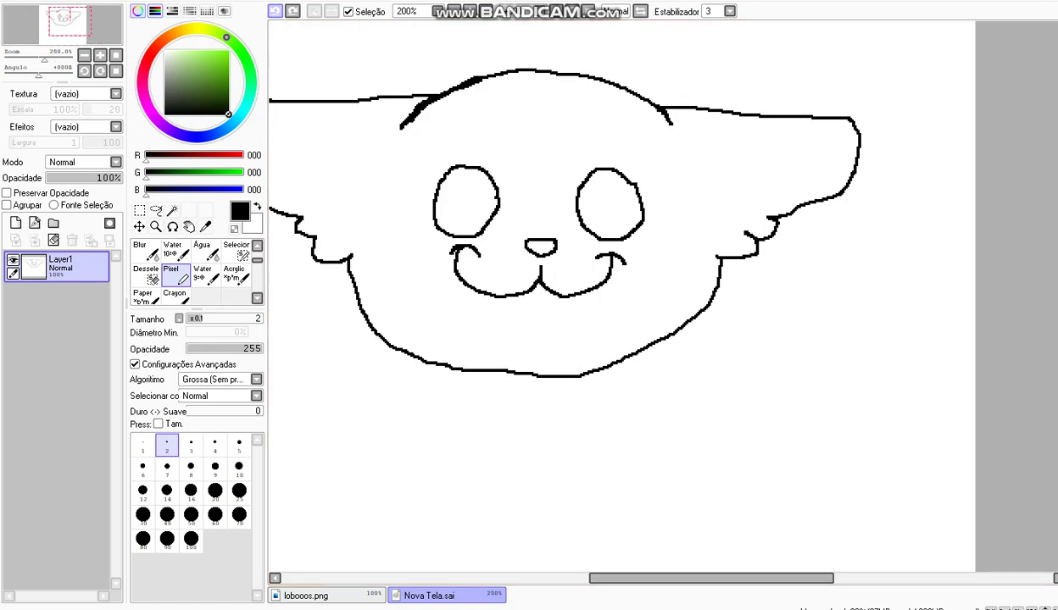
Outline two highlights inside each eye, a larger one low on the nose side and a smaller one above it
{"action": "scroll", "coordinate": [439, 196], "scroll_direction": "up", "scroll_amount": 3}
{"action": "mouse_move", "coordinate": [580, 243]}
{"action": "left_mouse_down"}
{"action": "mouse_move", "coordinate": [568, 217]}
{"action": "mouse_move", "coordinate": [542, 211]}
{"action": "mouse_move", "coordinate": [519, 230]}
{"action": "mouse_move", "coordinate": [512, 266]}
{"action": "mouse_move", "coordinate": [527, 292]}
{"action": "mouse_move", "coordinate": [556, 300]}
{"action": "mouse_move", "coordinate": [583, 257]}
{"action": "left_mouse_up"}
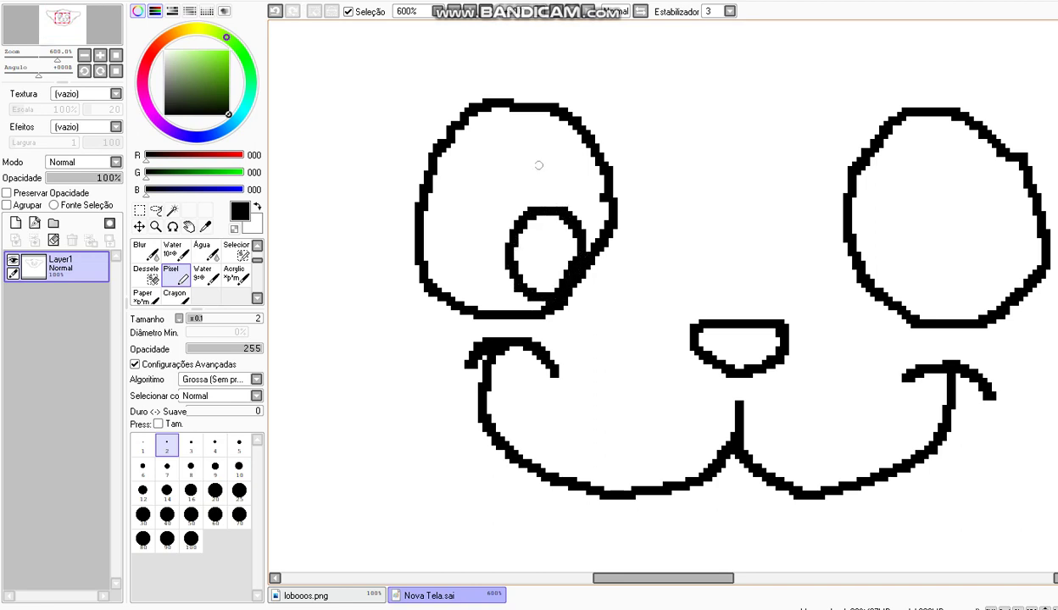
{"action": "mouse_move", "coordinate": [527, 157]}
{"action": "left_mouse_down"}
{"action": "mouse_move", "coordinate": [490, 144]}
{"action": "mouse_move", "coordinate": [480, 186]}
{"action": "mouse_move", "coordinate": [517, 196]}
{"action": "mouse_move", "coordinate": [517, 153]}
{"action": "left_mouse_up"}
{"action": "scroll", "coordinate": [457, 153], "scroll_direction": "down", "scroll_amount": 2}
{"action": "scroll", "coordinate": [664, 222], "scroll_direction": "up", "scroll_amount": 2}
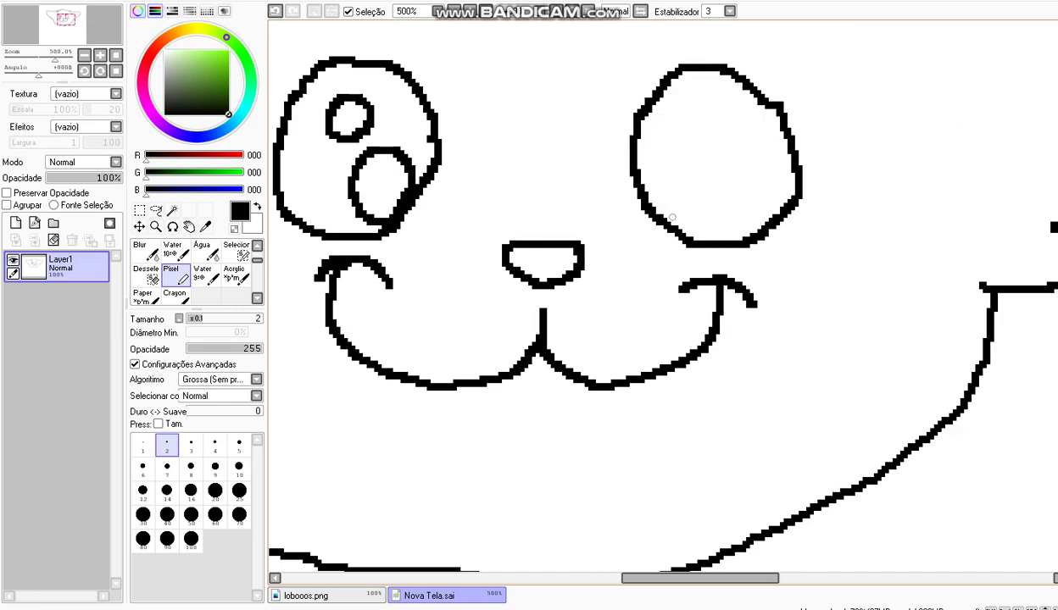
{"action": "mouse_move", "coordinate": [647, 188]}
{"action": "left_mouse_down"}
{"action": "mouse_move", "coordinate": [651, 159]}
{"action": "mouse_move", "coordinate": [689, 162]}
{"action": "mouse_move", "coordinate": [703, 207]}
{"action": "mouse_move", "coordinate": [695, 229]}
{"action": "mouse_move", "coordinate": [659, 222]}
{"action": "mouse_move", "coordinate": [639, 194]}
{"action": "left_mouse_up"}
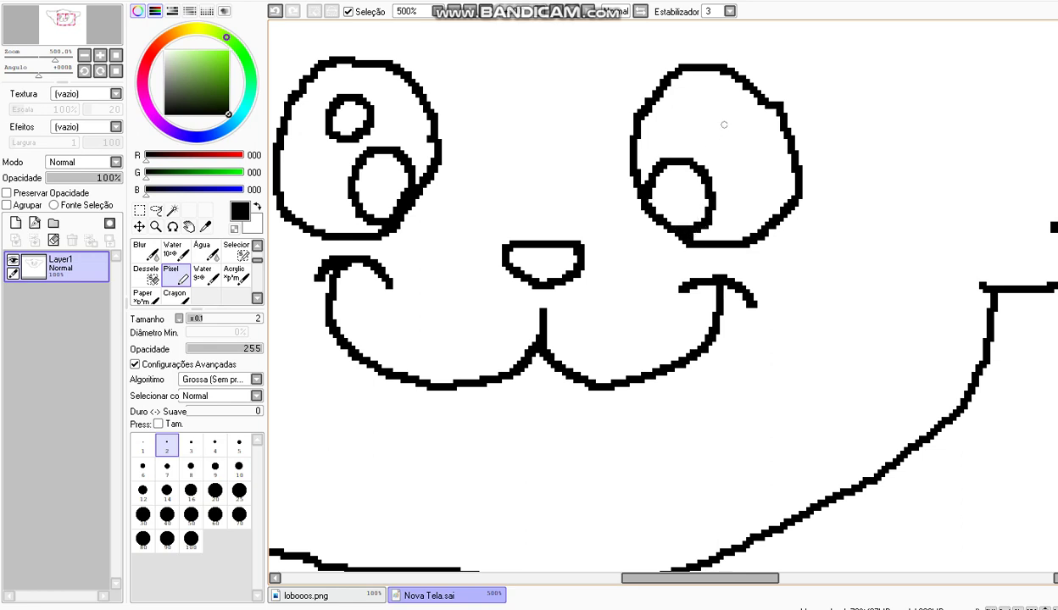
{"action": "mouse_move", "coordinate": [741, 114]}
{"action": "left_mouse_down"}
{"action": "mouse_move", "coordinate": [711, 106]}
{"action": "mouse_move", "coordinate": [703, 128]}
{"action": "mouse_move", "coordinate": [737, 145]}
{"action": "mouse_move", "coordinate": [751, 127]}
{"action": "mouse_move", "coordinate": [741, 112]}
{"action": "left_mouse_up"}
{"action": "scroll", "coordinate": [206, 253], "scroll_direction": "up", "scroll_amount": 2}
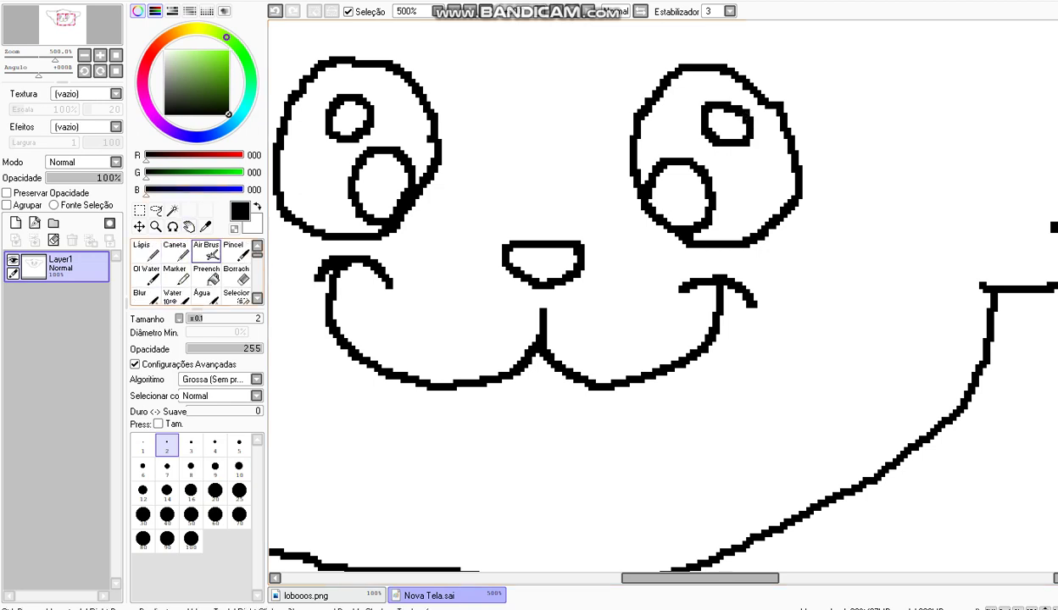
{"action": "left_click", "coordinate": [206, 274]}
{"action": "left_click", "coordinate": [297, 127]}
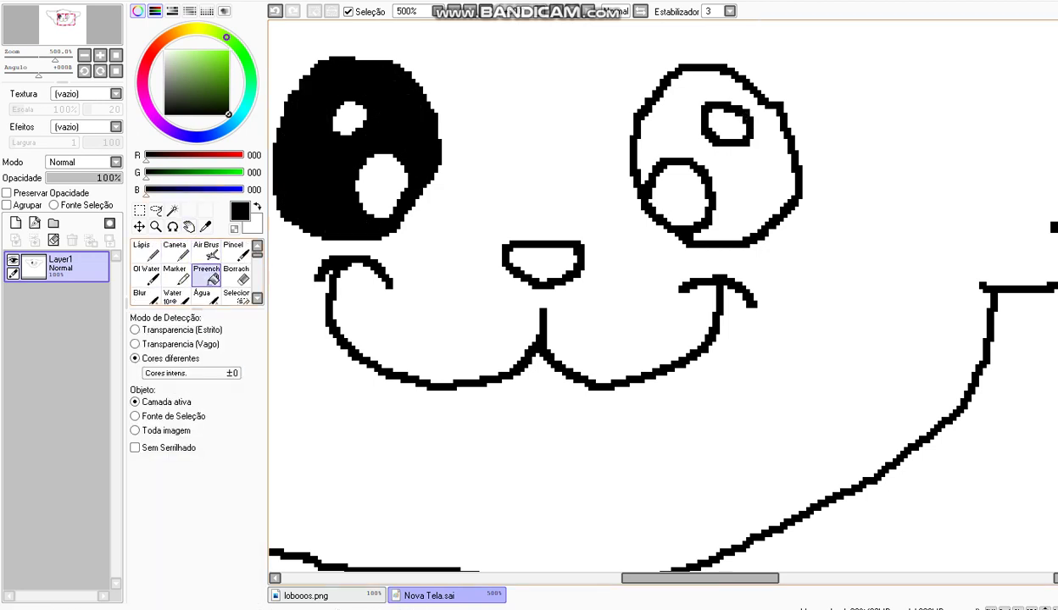
{"action": "left_click", "coordinate": [740, 212]}
{"action": "scroll", "coordinate": [741, 212], "scroll_direction": "down", "scroll_amount": 2}
{"action": "key", "text": "ctrl+z"}
{"action": "key", "text": "ctrl+z"}
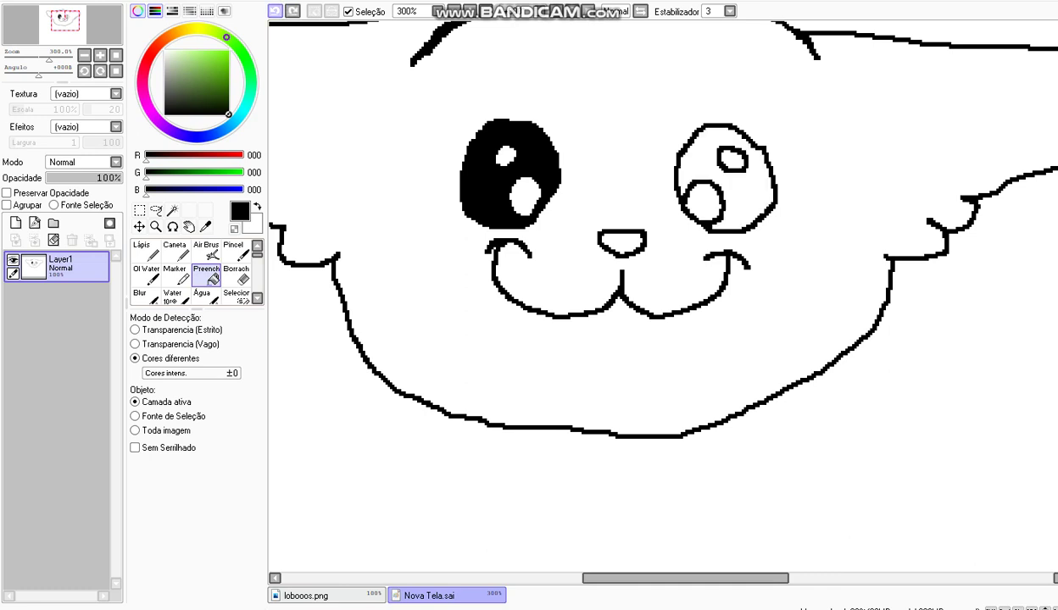
Fill both eyes around the highlights with dark grey (RGB 35, 36, 34), leaving the highlights white
{"action": "left_click", "coordinate": [170, 105]}
{"action": "left_click", "coordinate": [479, 182]}
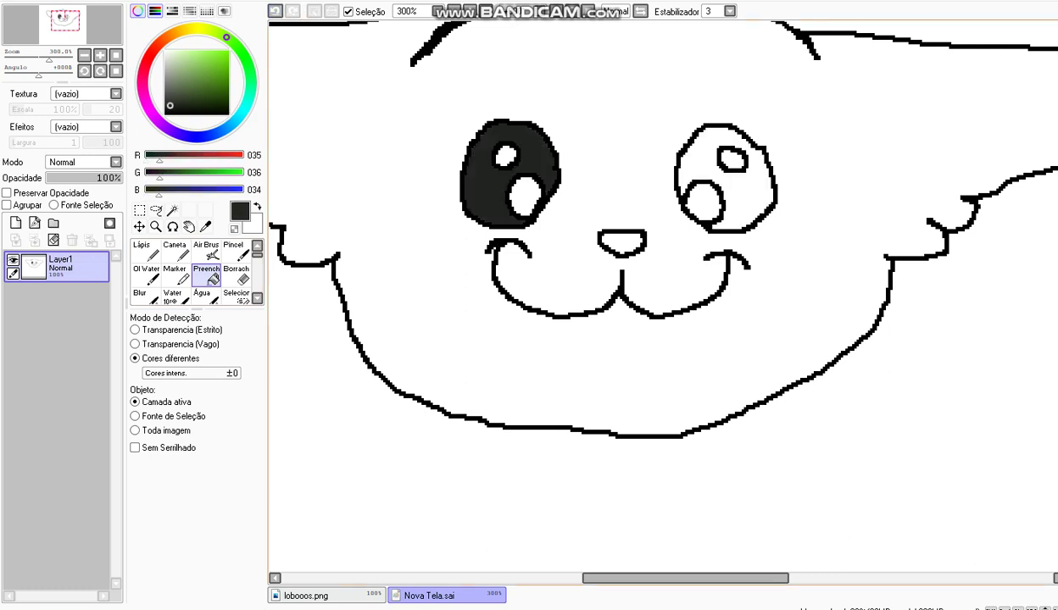
{"action": "left_click", "coordinate": [750, 195]}
{"action": "scroll", "coordinate": [467, 239], "scroll_direction": "down", "scroll_amount": 2}
{"action": "scroll", "coordinate": [466, 239], "scroll_direction": "up", "scroll_amount": 1}
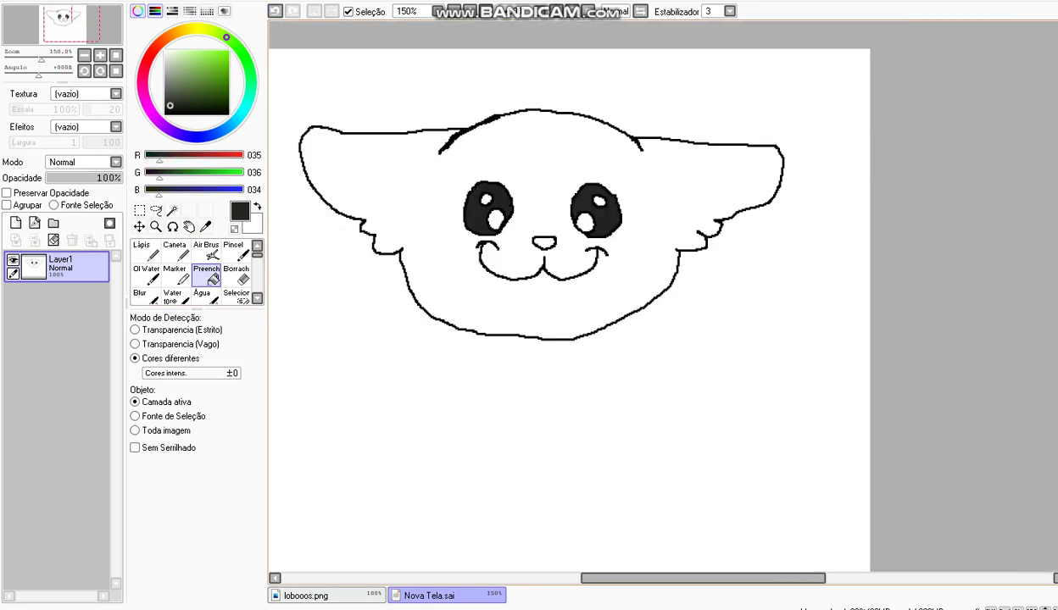
Fill the nose with pink (RGB 249, 130, 243)
{"action": "left_click", "coordinate": [149, 107]}
{"action": "left_click_drag", "start_coordinate": [199, 53], "coordinate": [196, 53]}
{"action": "left_click", "coordinate": [567, 241]}
{"action": "scroll", "coordinate": [563, 237], "scroll_direction": "down", "scroll_amount": 1}
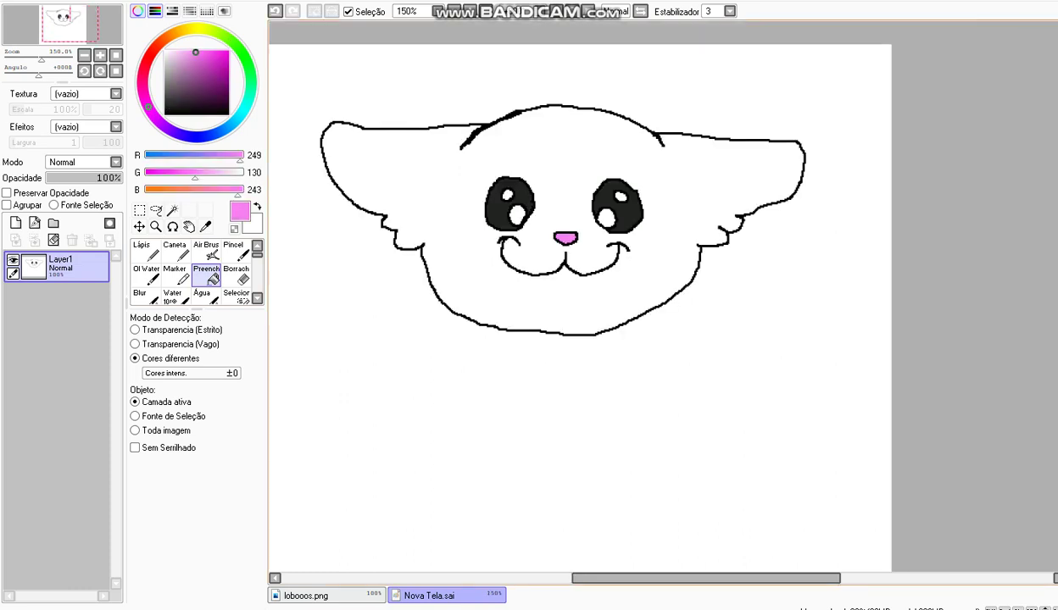
Fill the head and ears with light orange (RGB 255, 196, 88)
{"action": "left_click", "coordinate": [177, 32]}
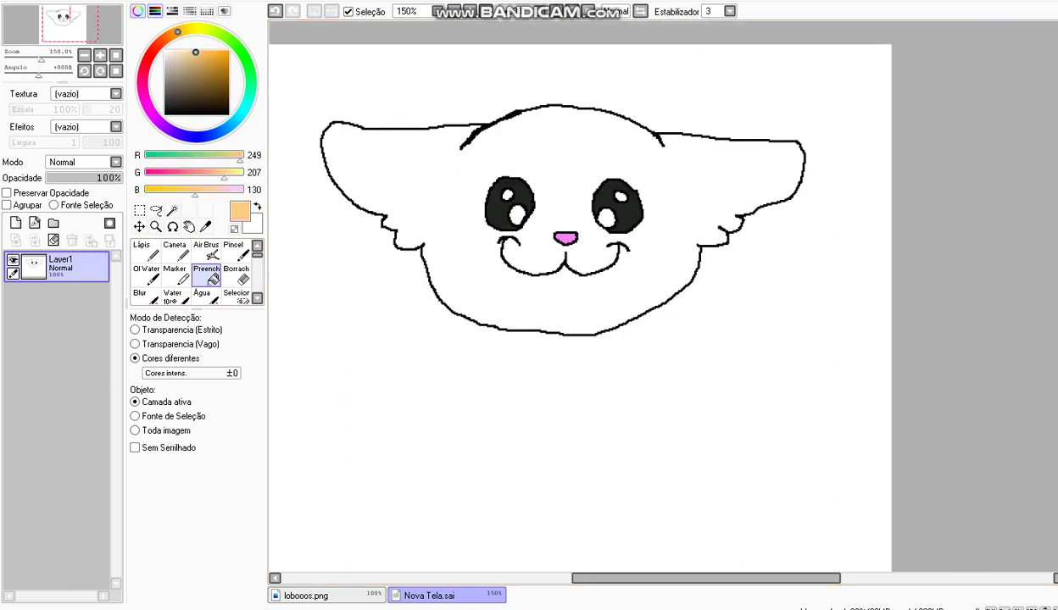
{"action": "left_click", "coordinate": [206, 51]}
{"action": "left_click", "coordinate": [568, 161]}
{"action": "scroll", "coordinate": [312, 208], "scroll_direction": "up", "scroll_amount": 1}
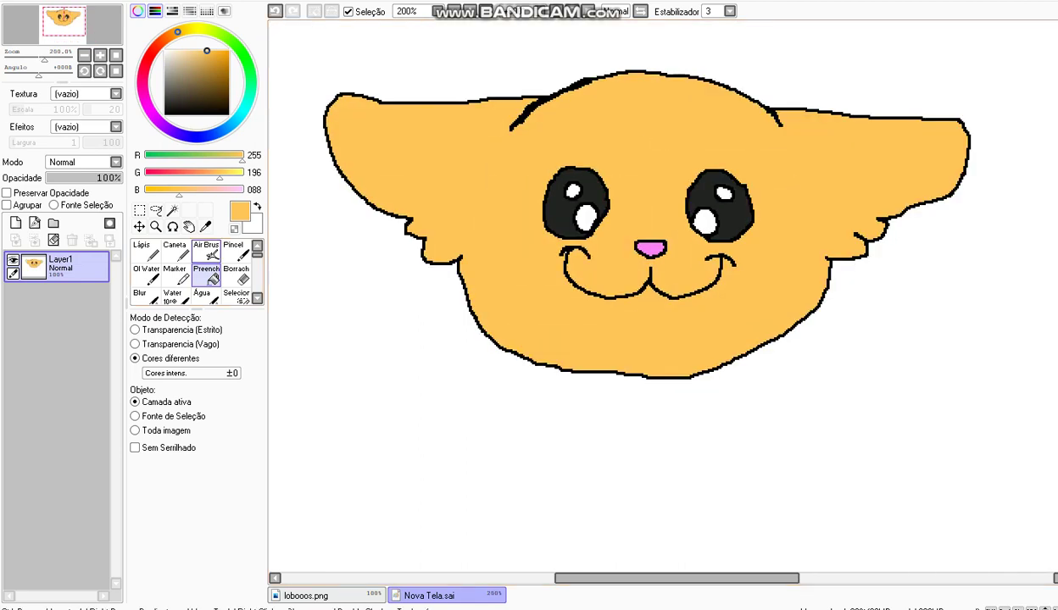
Outline a marking from both ear tips to the eyes and mouth corners with the Pixel brush and fill it with darker orange (RGB 240, 168, 38)
{"action": "scroll", "coordinate": [173, 275], "scroll_direction": "down", "scroll_amount": 1}
{"action": "left_click", "coordinate": [173, 295]}
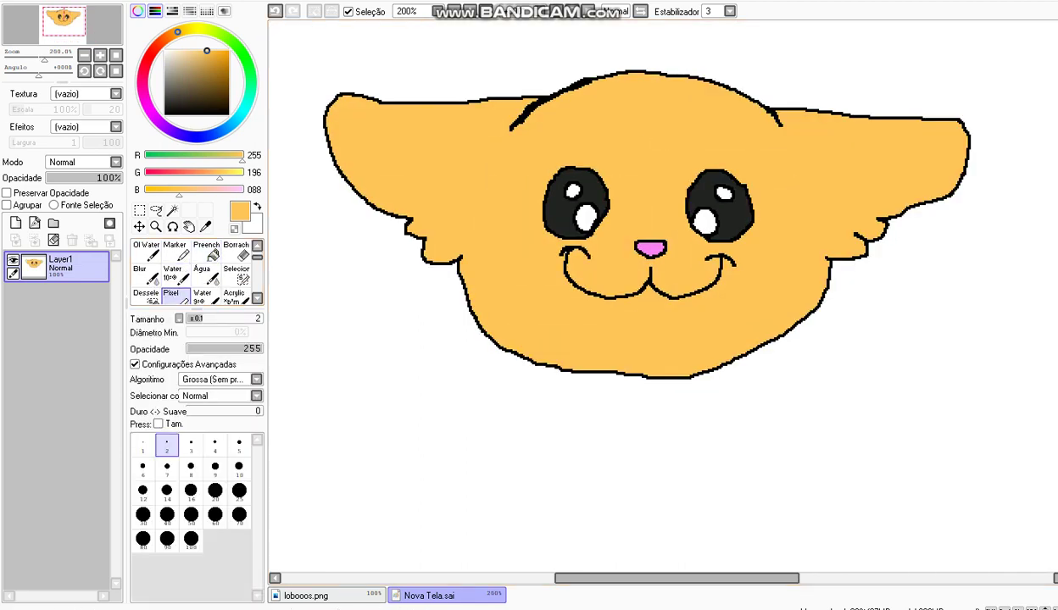
{"action": "left_click", "coordinate": [219, 55]}
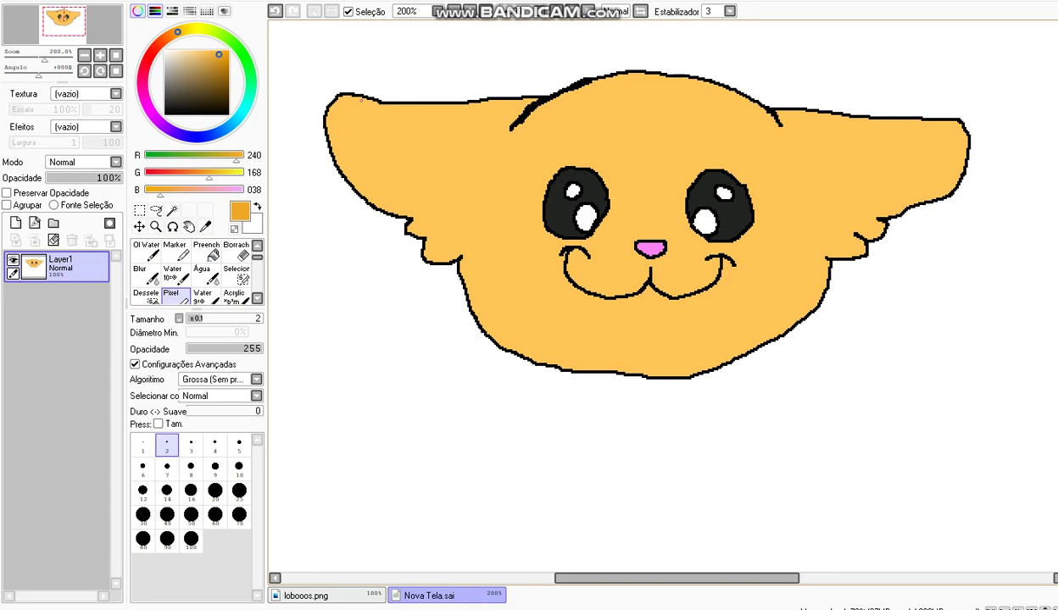
{"action": "mouse_move", "coordinate": [347, 93]}
{"action": "left_mouse_down"}
{"action": "mouse_move", "coordinate": [398, 139]}
{"action": "mouse_move", "coordinate": [448, 150]}
{"action": "mouse_move", "coordinate": [600, 138]}
{"action": "mouse_move", "coordinate": [628, 180]}
{"action": "mouse_move", "coordinate": [620, 223]}
{"action": "left_mouse_up"}
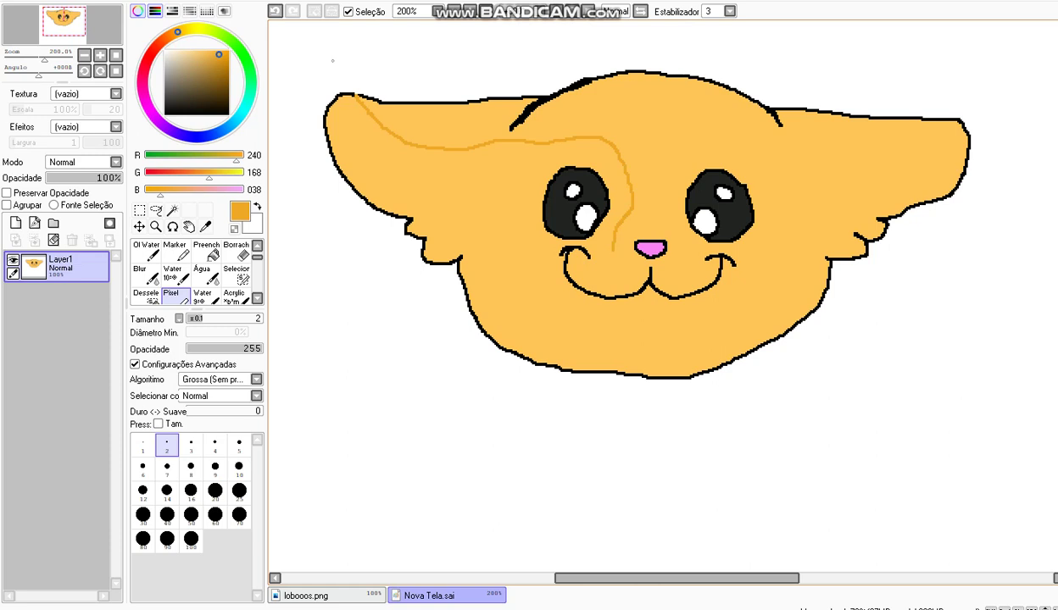
{"action": "key", "text": "ctrl+z"}
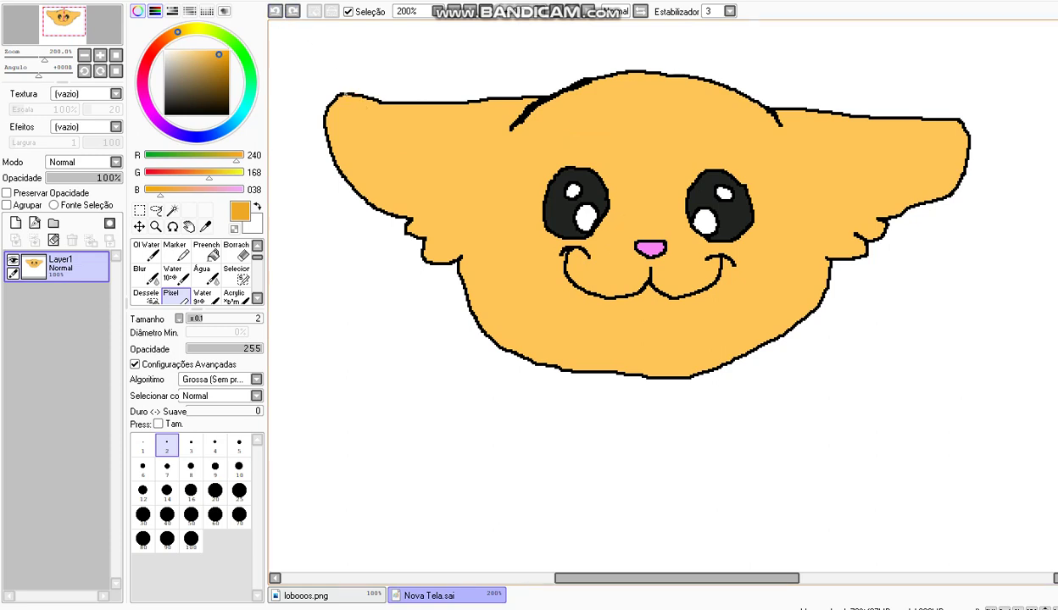
{"action": "mouse_move", "coordinate": [349, 109]}
{"action": "left_mouse_down"}
{"action": "mouse_move", "coordinate": [424, 144]}
{"action": "mouse_move", "coordinate": [515, 149]}
{"action": "mouse_move", "coordinate": [558, 165]}
{"action": "left_mouse_up"}
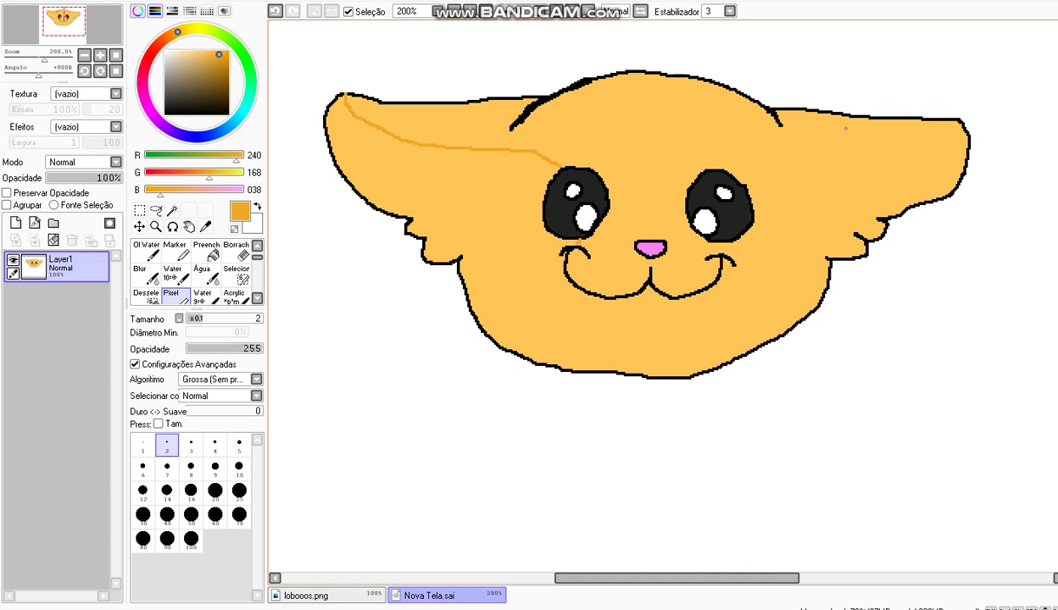
{"action": "left_click_drag", "start_coordinate": [960, 125], "coordinate": [749, 184]}
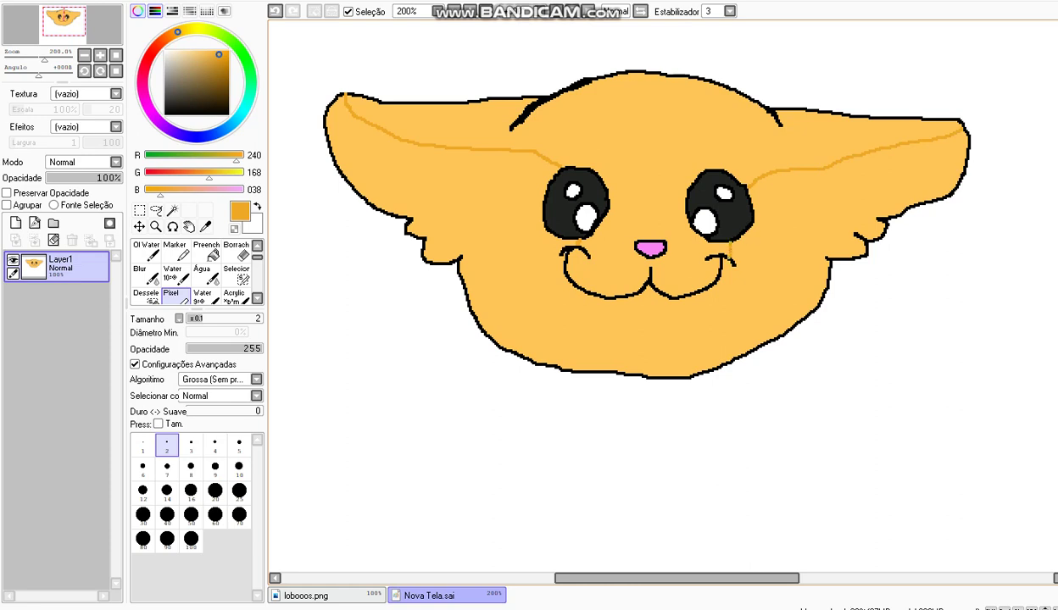
{"action": "left_click", "coordinate": [206, 252]}
{"action": "left_click", "coordinate": [585, 140]}
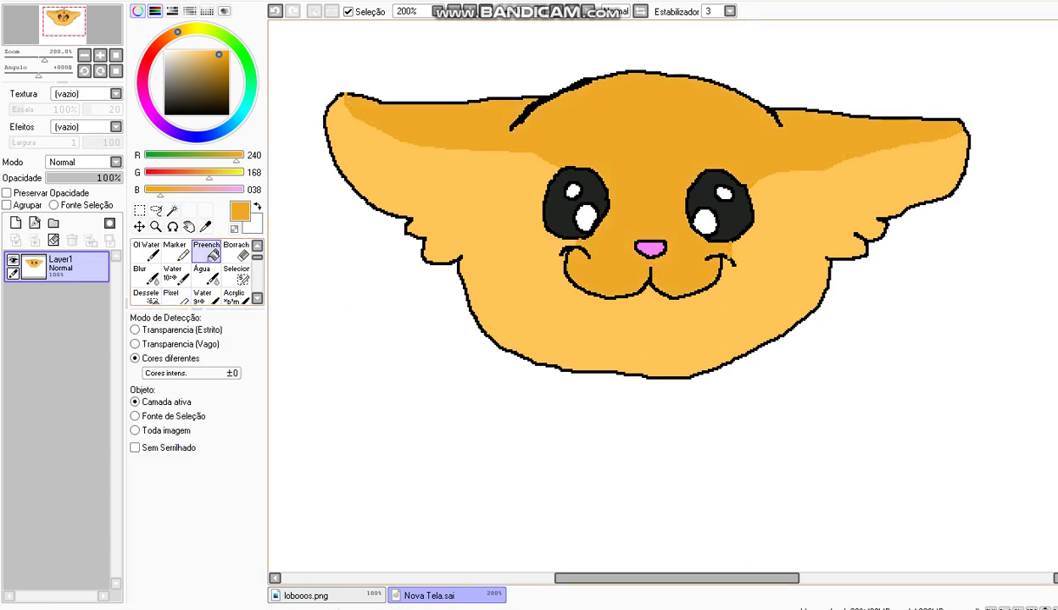
Retouch the short lines at both mouth corners in black with the Pixel brush at size 2
{"action": "scroll", "coordinate": [720, 247], "scroll_direction": "up", "scroll_amount": 1}
{"action": "scroll", "coordinate": [195, 267], "scroll_direction": "down", "scroll_amount": 2}
{"action": "left_click", "coordinate": [175, 251]}
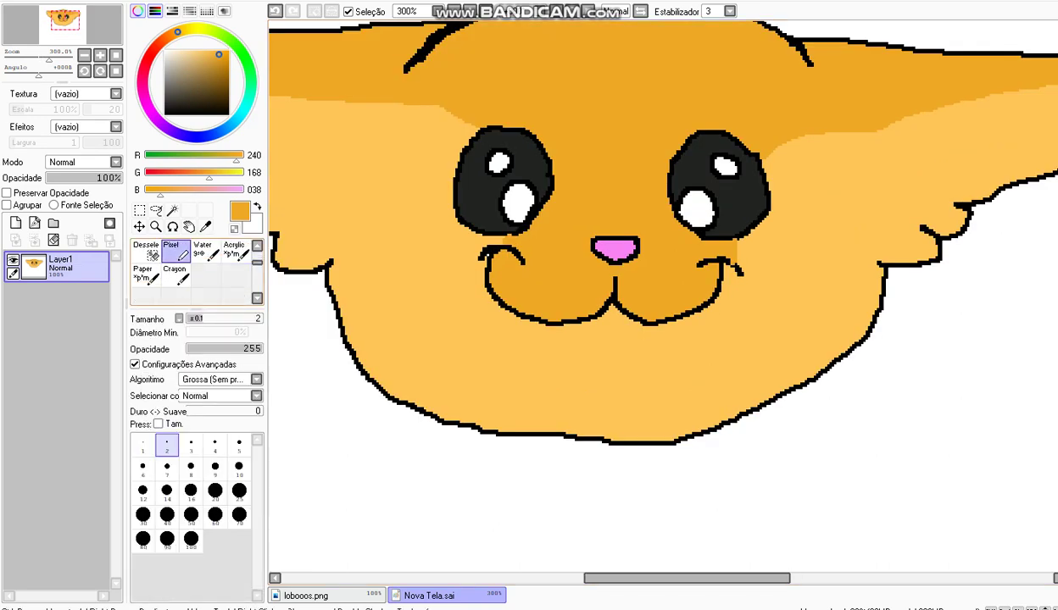
{"action": "left_click", "coordinate": [225, 98]}
{"action": "scroll", "coordinate": [661, 214], "scroll_direction": "up", "scroll_amount": 2}
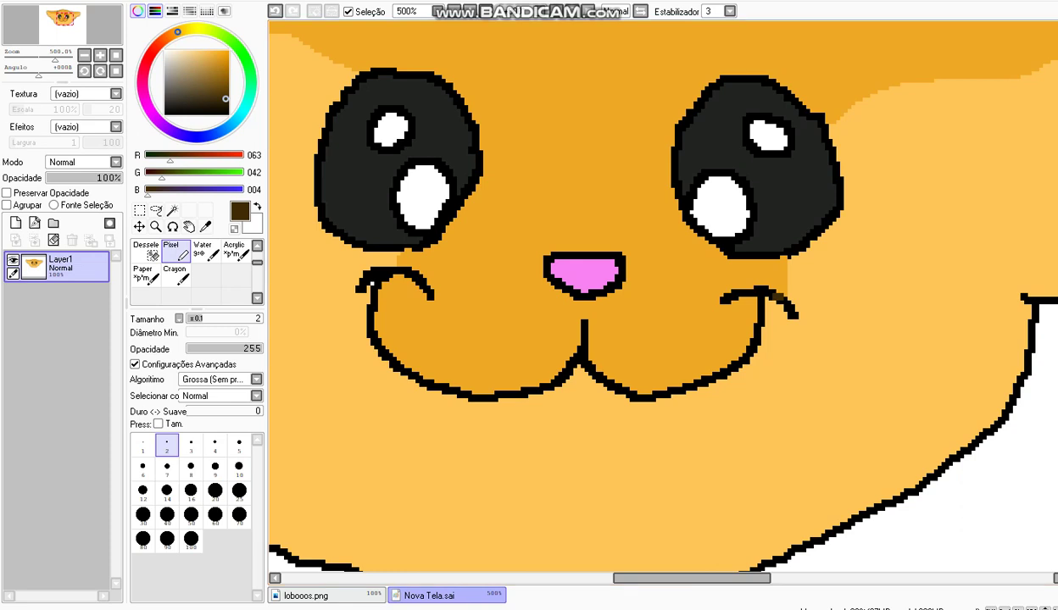
{"action": "left_click_drag", "start_coordinate": [225, 99], "coordinate": [229, 115]}
{"action": "left_click_drag", "start_coordinate": [776, 294], "coordinate": [790, 309]}
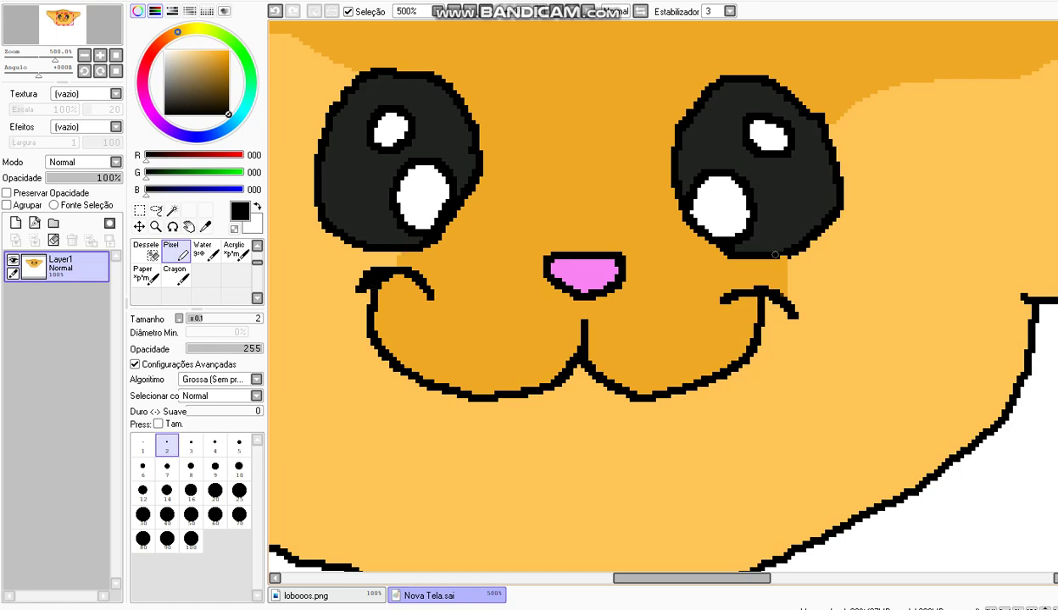
{"action": "scroll", "coordinate": [758, 254], "scroll_direction": "down", "scroll_amount": 4}
{"action": "scroll", "coordinate": [653, 339], "scroll_direction": "down", "scroll_amount": 1}
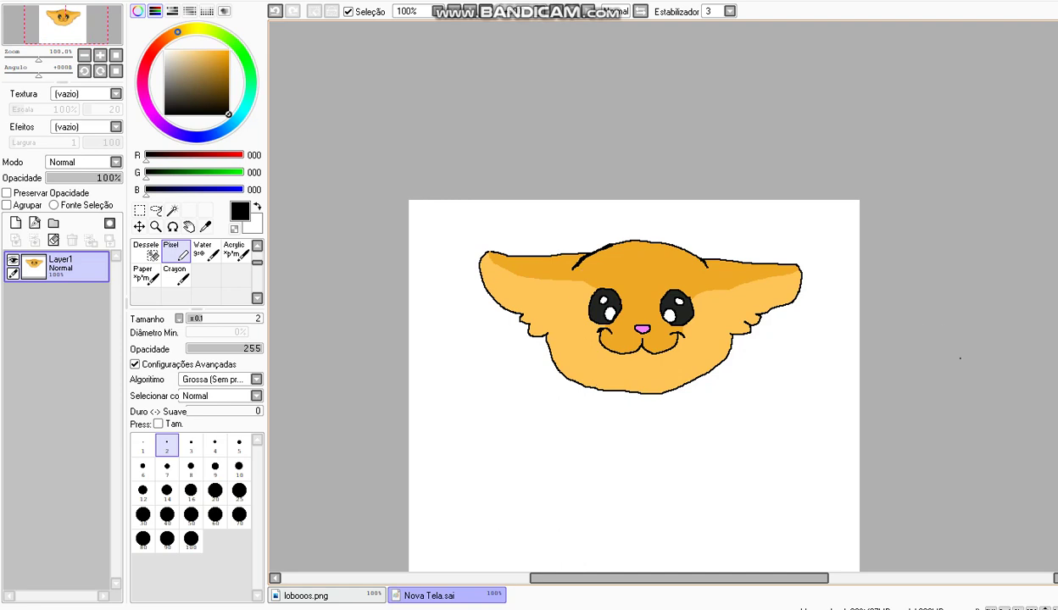
Outline a tongue with a centre line below the mouth in black and fill it with pink (RGB 228, 124, 215)
{"action": "scroll", "coordinate": [664, 436], "scroll_direction": "up", "scroll_amount": 2}
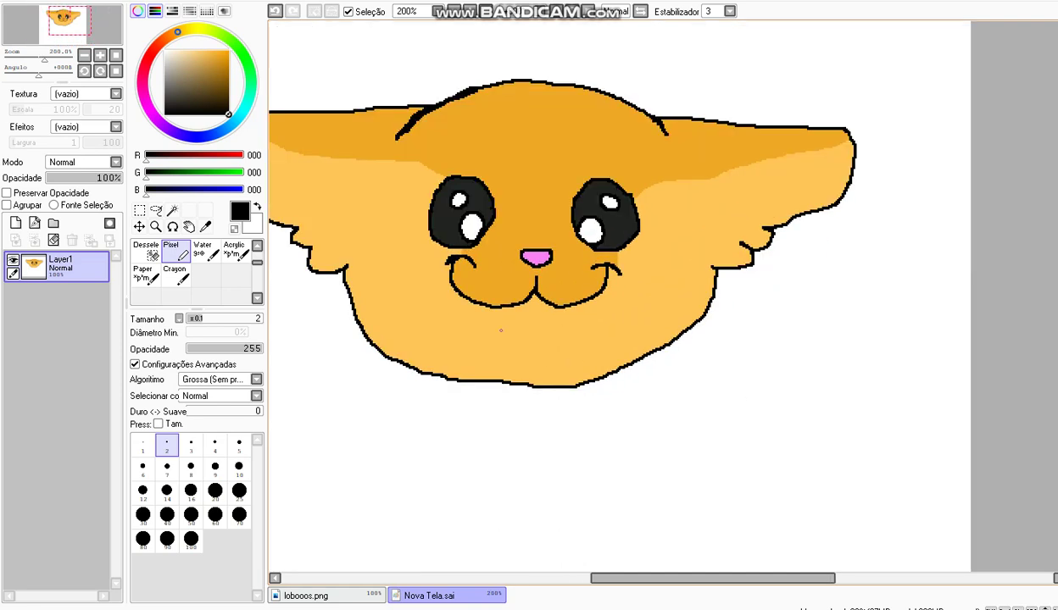
{"action": "scroll", "coordinate": [501, 331], "scroll_direction": "up", "scroll_amount": 1}
{"action": "mouse_move", "coordinate": [511, 296]}
{"action": "left_mouse_down"}
{"action": "mouse_move", "coordinate": [510, 324]}
{"action": "mouse_move", "coordinate": [546, 348]}
{"action": "mouse_move", "coordinate": [588, 297]}
{"action": "mouse_move", "coordinate": [548, 290]}
{"action": "mouse_move", "coordinate": [549, 302]}
{"action": "left_mouse_up"}
{"action": "scroll", "coordinate": [212, 255], "scroll_direction": "up", "scroll_amount": 2}
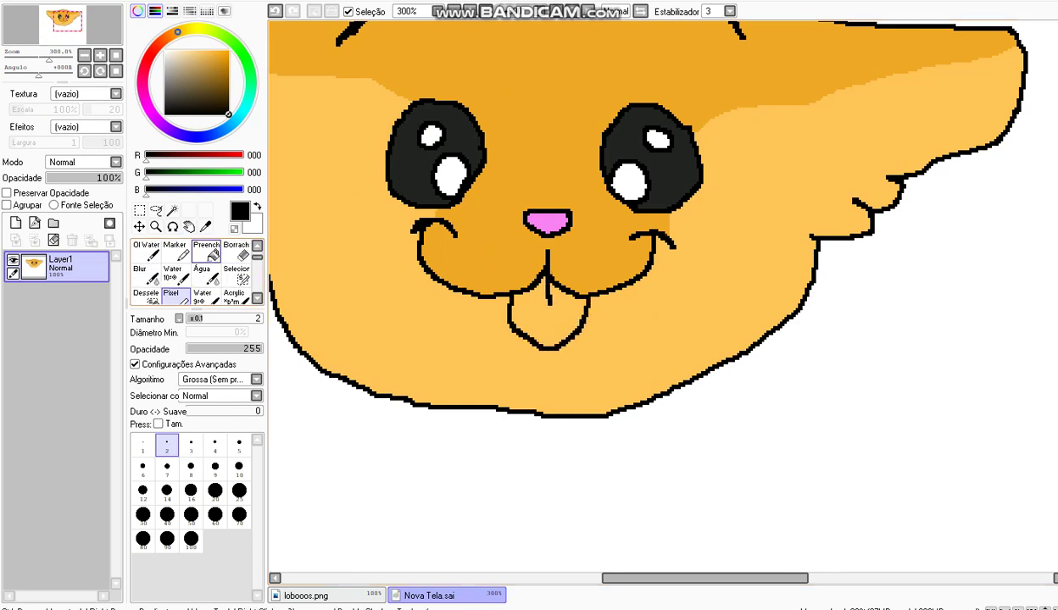
{"action": "left_click", "coordinate": [206, 250]}
{"action": "left_click", "coordinate": [146, 103]}
{"action": "left_click", "coordinate": [194, 57]}
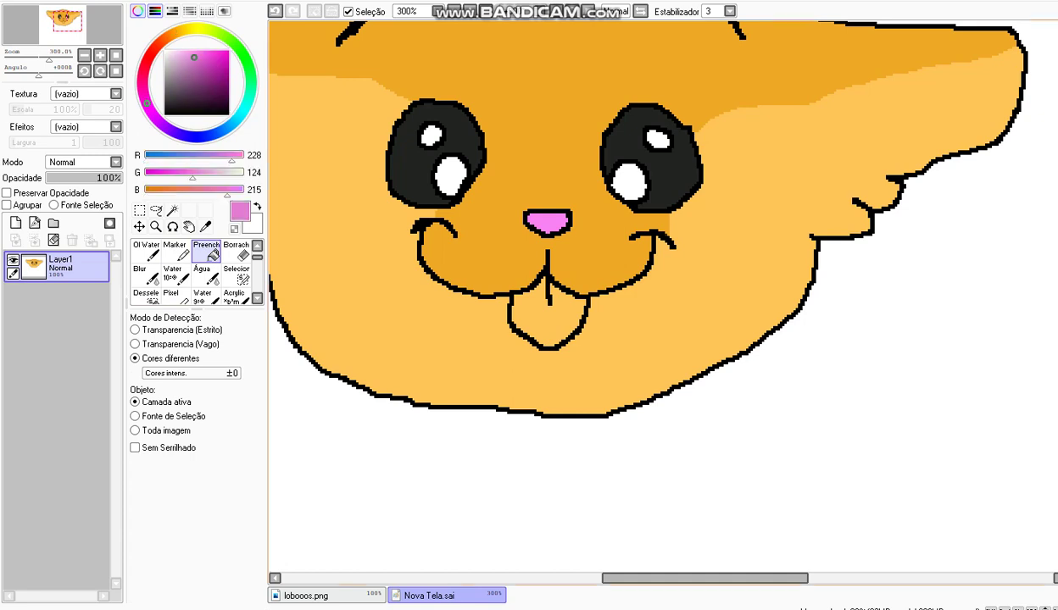
{"action": "left_click", "coordinate": [542, 310]}
{"action": "scroll", "coordinate": [542, 305], "scroll_direction": "down", "scroll_amount": 3}
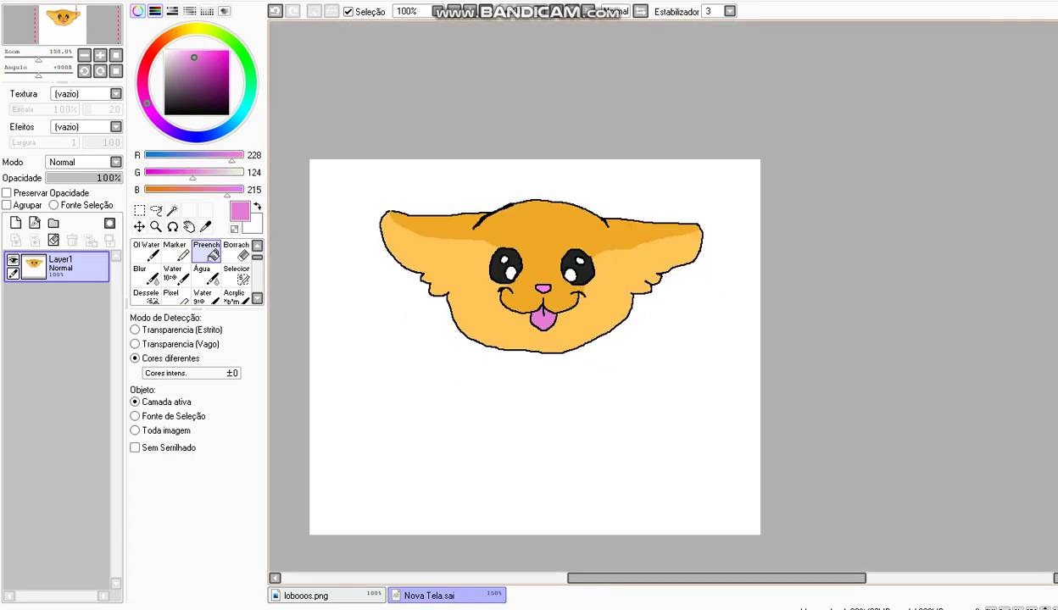
{"action": "scroll", "coordinate": [439, 457], "scroll_direction": "up", "scroll_amount": 1}
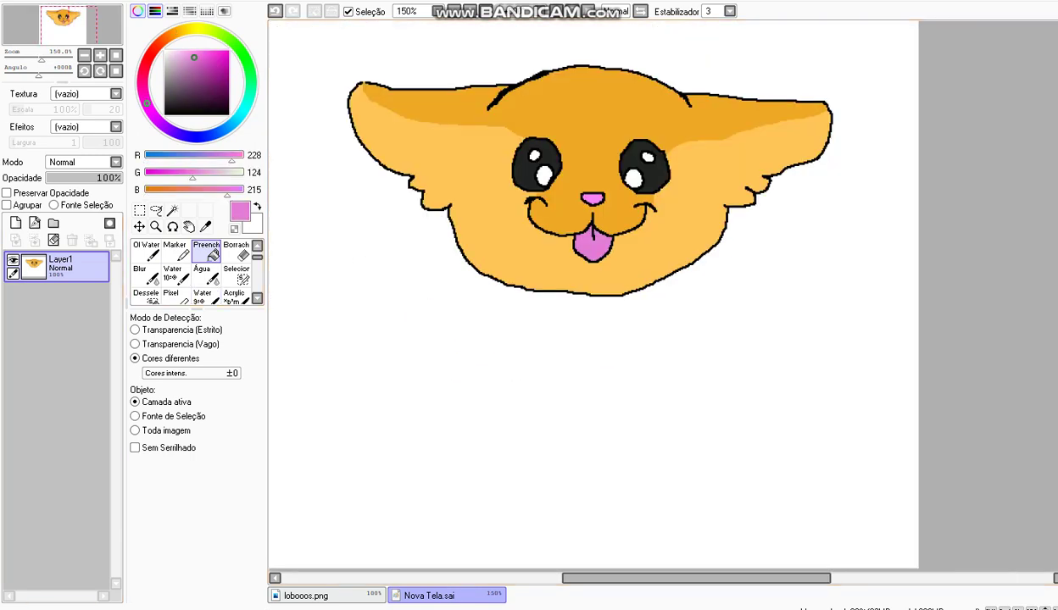
Outline two three-toed paws side by side below the head in black with the Pixel brush
{"action": "scroll", "coordinate": [195, 272], "scroll_direction": "down", "scroll_amount": 2}
{"action": "left_click", "coordinate": [170, 250]}
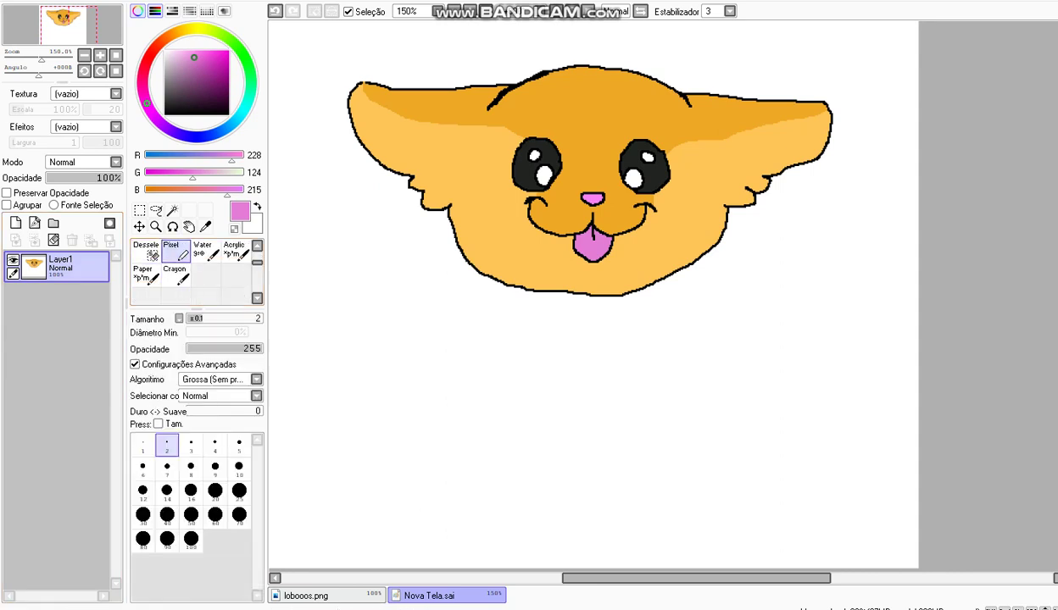
{"action": "left_click", "coordinate": [228, 114]}
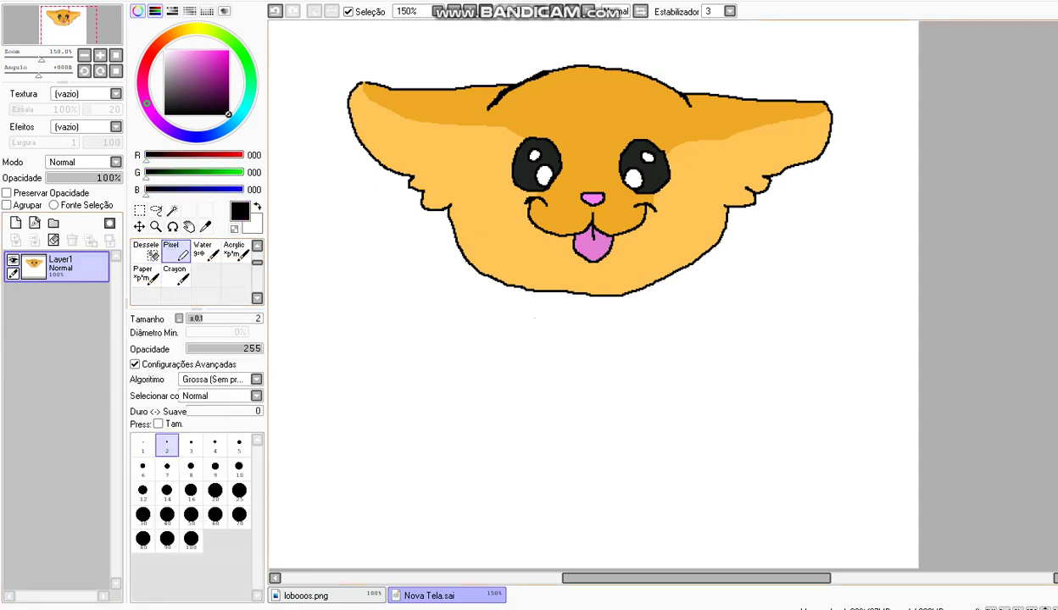
{"action": "mouse_move", "coordinate": [549, 324]}
{"action": "left_mouse_down"}
{"action": "mouse_move", "coordinate": [435, 299]}
{"action": "mouse_move", "coordinate": [419, 320]}
{"action": "mouse_move", "coordinate": [420, 337]}
{"action": "mouse_move", "coordinate": [452, 338]}
{"action": "mouse_move", "coordinate": [474, 360]}
{"action": "mouse_move", "coordinate": [497, 359]}
{"action": "mouse_move", "coordinate": [503, 345]}
{"action": "mouse_move", "coordinate": [547, 339]}
{"action": "left_mouse_up"}
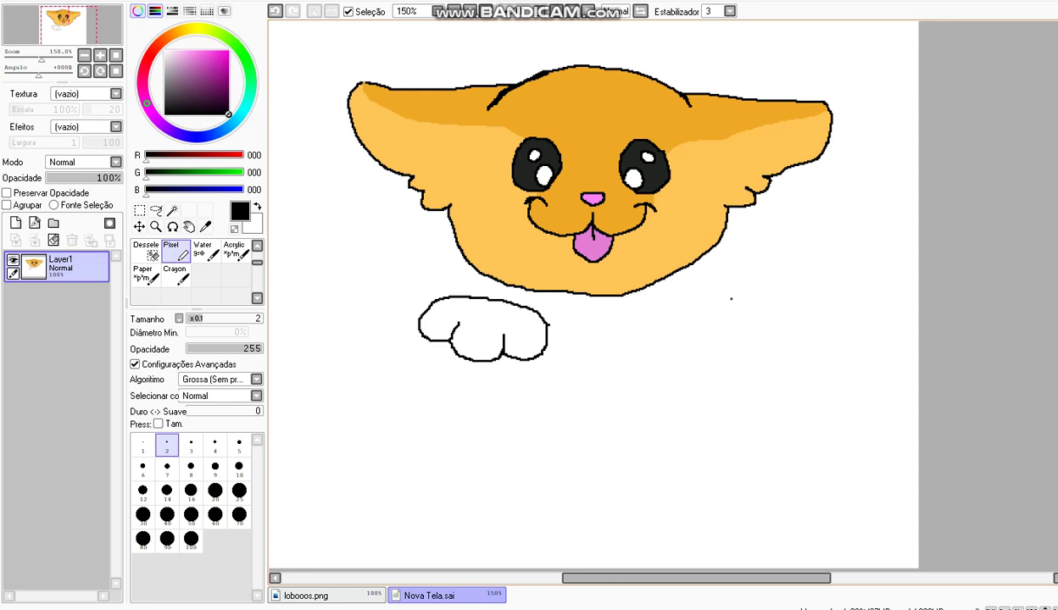
{"action": "mouse_move", "coordinate": [731, 298]}
{"action": "left_mouse_down"}
{"action": "mouse_move", "coordinate": [681, 293]}
{"action": "mouse_move", "coordinate": [628, 315]}
{"action": "mouse_move", "coordinate": [613, 356]}
{"action": "mouse_move", "coordinate": [650, 367]}
{"action": "mouse_move", "coordinate": [656, 333]}
{"action": "mouse_move", "coordinate": [662, 360]}
{"action": "mouse_move", "coordinate": [711, 349]}
{"action": "mouse_move", "coordinate": [711, 322]}
{"action": "mouse_move", "coordinate": [714, 345]}
{"action": "mouse_move", "coordinate": [746, 322]}
{"action": "left_mouse_up"}
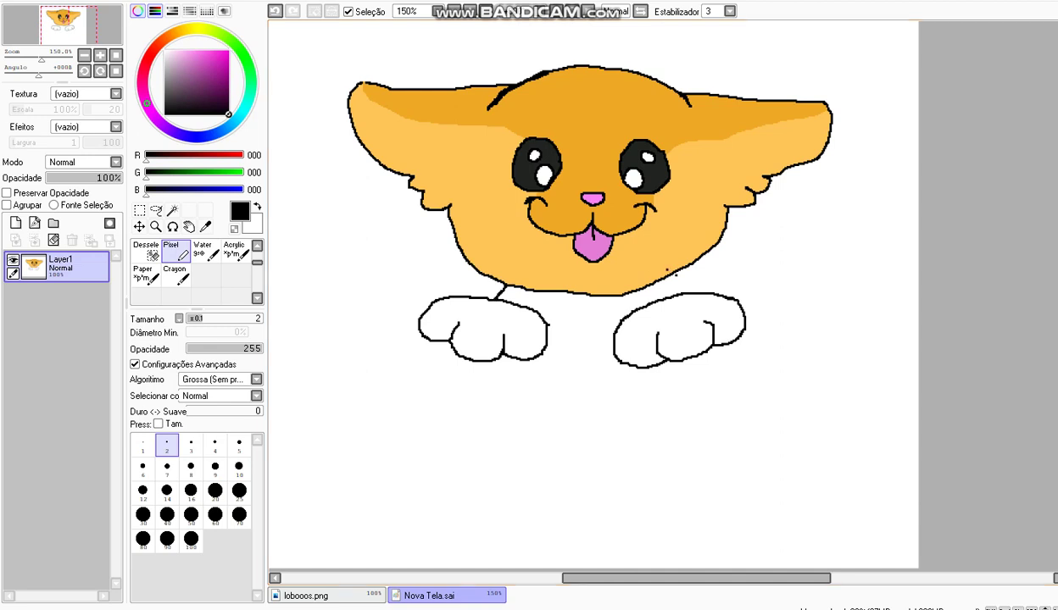
Draw short body lines from the chin to both paws and a straight rim line between the paws
{"action": "key", "text": "ctrl+z"}
{"action": "left_click_drag", "start_coordinate": [686, 289], "coordinate": [690, 293]}
{"action": "left_click_drag", "start_coordinate": [548, 323], "coordinate": [615, 314]}
{"action": "scroll", "coordinate": [615, 312], "scroll_direction": "down", "scroll_amount": 1}
{"action": "scroll", "coordinate": [646, 355], "scroll_direction": "up", "scroll_amount": 1}
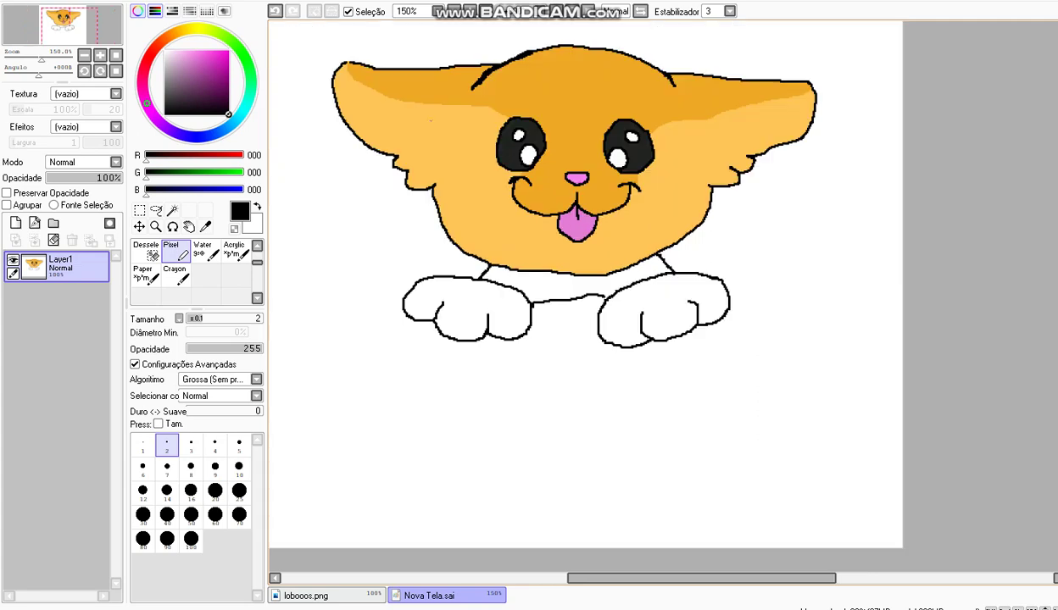
{"action": "key", "text": "ctrl+z"}
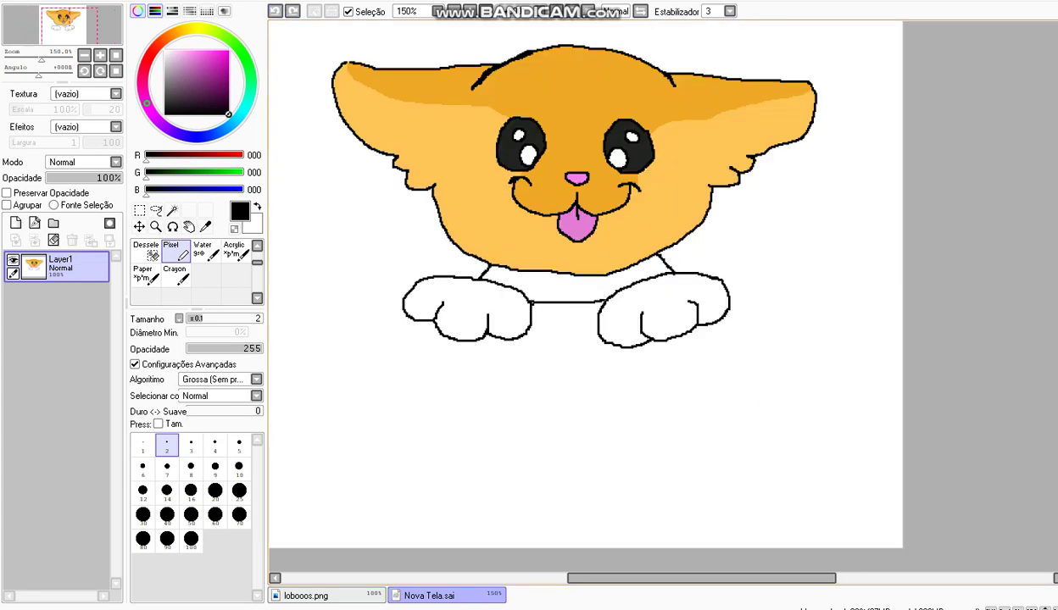
{"action": "left_click_drag", "start_coordinate": [538, 302], "coordinate": [532, 302]}
{"action": "scroll", "coordinate": [532, 303], "scroll_direction": "up", "scroll_amount": 2}
{"action": "scroll", "coordinate": [558, 284], "scroll_direction": "down", "scroll_amount": 2}
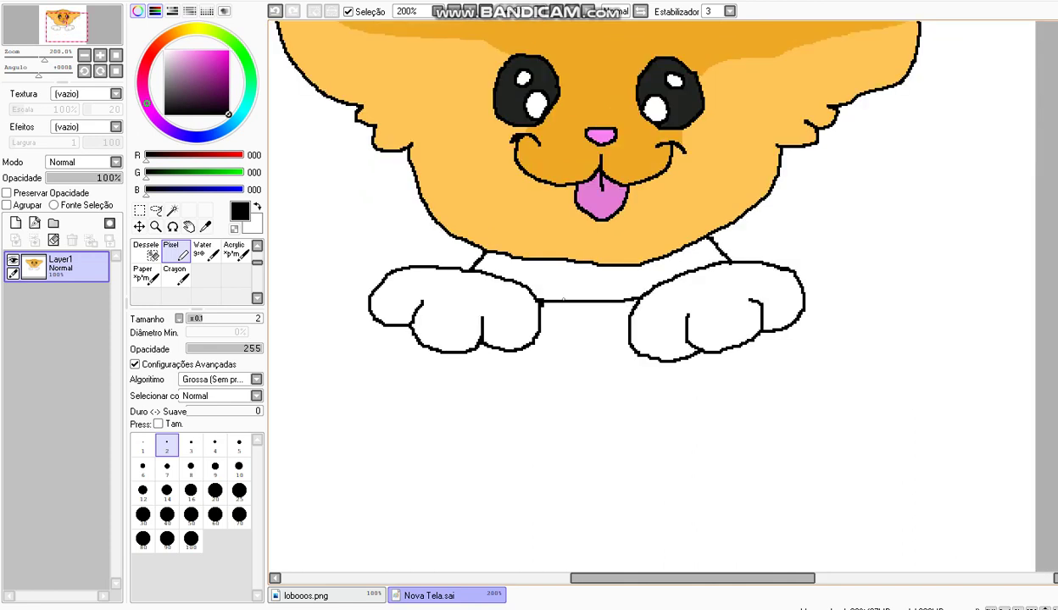
Draw curved inner rim lines from both sides of the head down to the outer edges of the paws
{"action": "scroll", "coordinate": [498, 246], "scroll_direction": "up", "scroll_amount": 1}
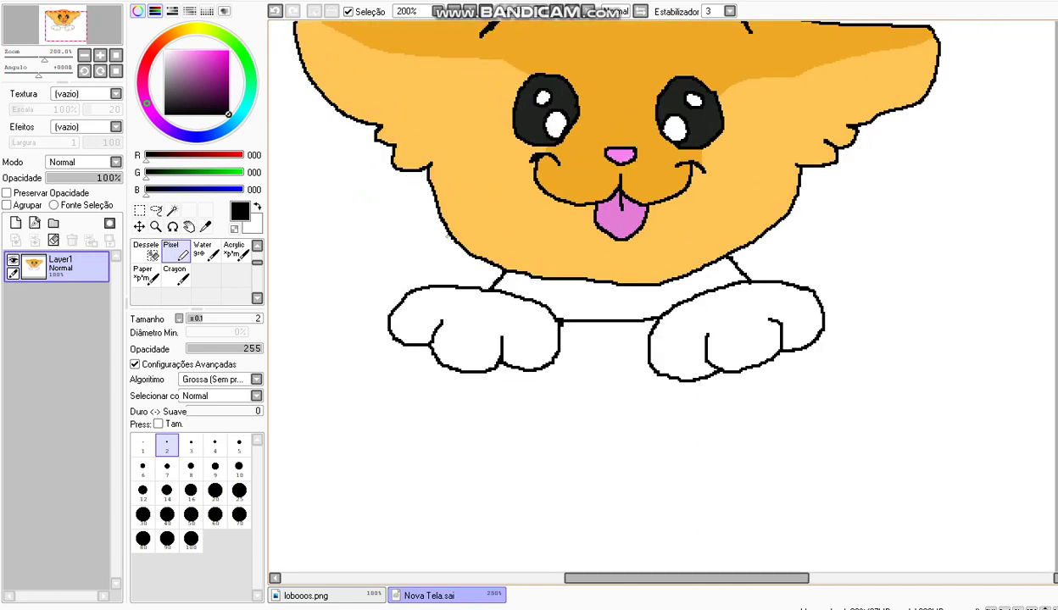
{"action": "left_click_drag", "start_coordinate": [431, 244], "coordinate": [403, 267]}
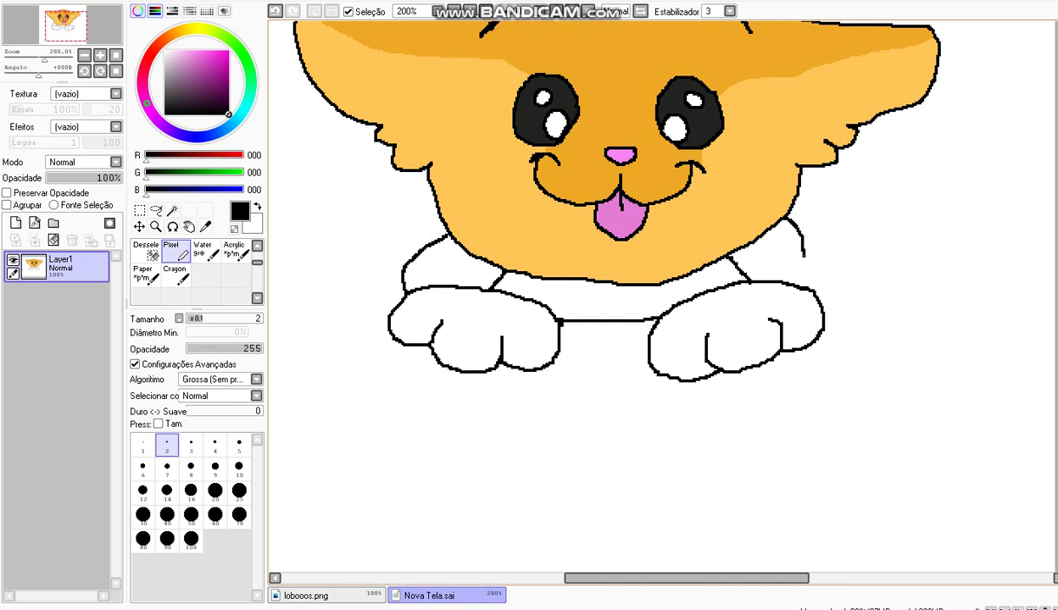
{"action": "scroll", "coordinate": [801, 278], "scroll_direction": "down", "scroll_amount": 2}
{"action": "scroll", "coordinate": [800, 278], "scroll_direction": "up", "scroll_amount": 2}
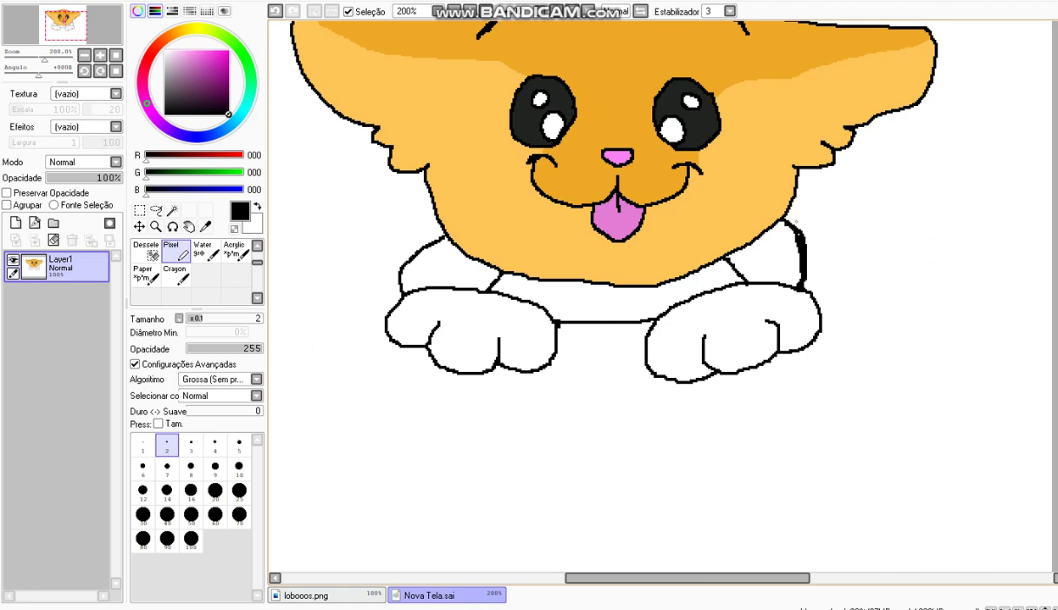
Outline a large rounded cup body from both sides of the head down to the lower canvas edge
{"action": "scroll", "coordinate": [796, 222], "scroll_direction": "down", "scroll_amount": 1}
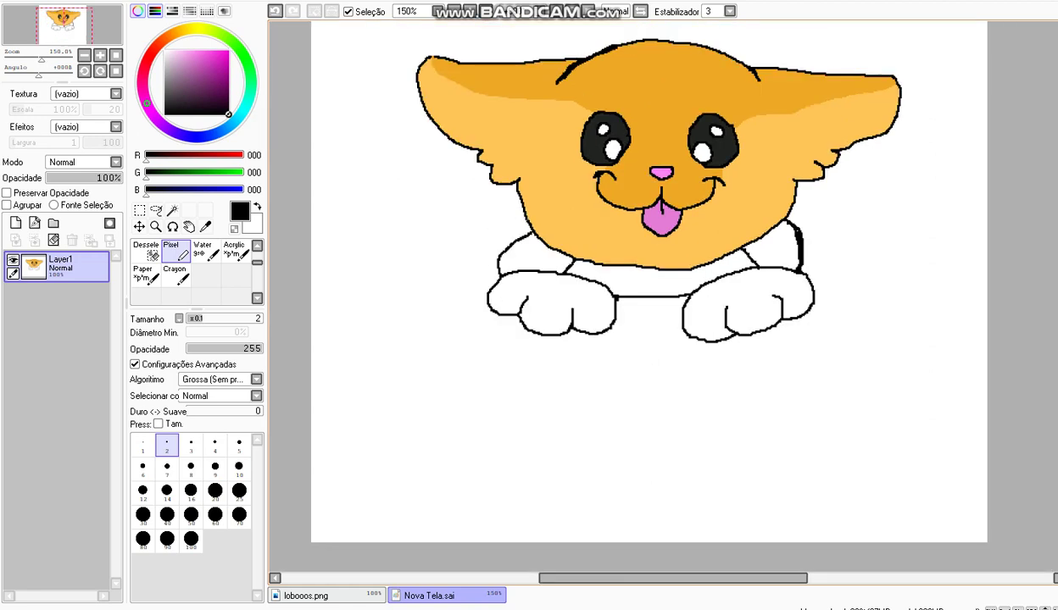
{"action": "mouse_move", "coordinate": [500, 228]}
{"action": "left_mouse_down"}
{"action": "mouse_move", "coordinate": [471, 279]}
{"action": "mouse_move", "coordinate": [465, 331]}
{"action": "mouse_move", "coordinate": [503, 501]}
{"action": "mouse_move", "coordinate": [526, 540]}
{"action": "left_mouse_up"}
{"action": "mouse_move", "coordinate": [866, 522]}
{"action": "left_mouse_down"}
{"action": "mouse_move", "coordinate": [888, 483]}
{"action": "mouse_move", "coordinate": [879, 370]}
{"action": "mouse_move", "coordinate": [825, 253]}
{"action": "left_mouse_up"}
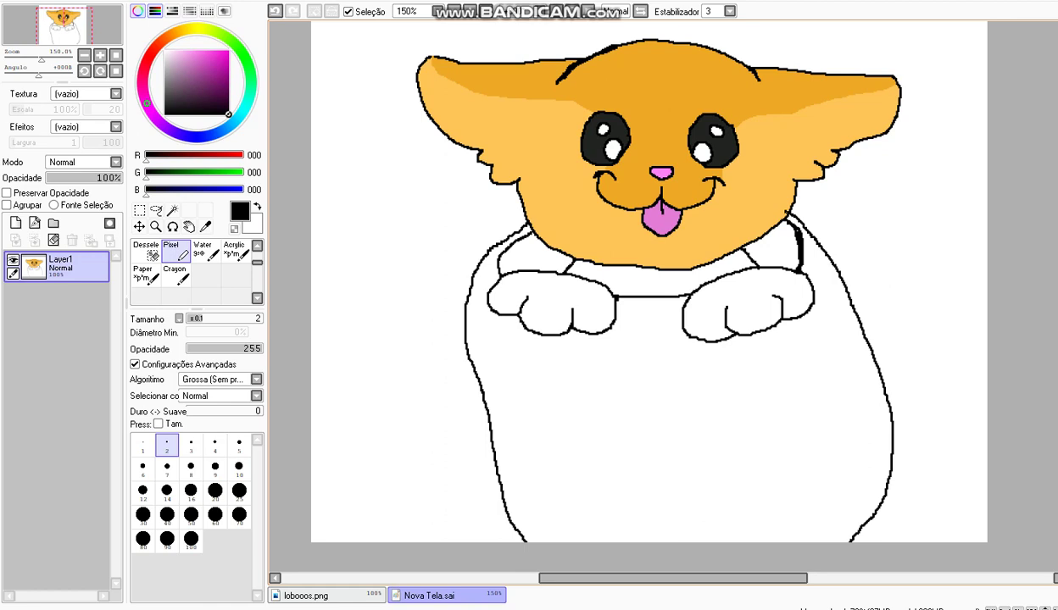
Fill the cup body with light blue (RGB 135, 192, 243)
{"action": "scroll", "coordinate": [178, 253], "scroll_direction": "up", "scroll_amount": 2}
{"action": "left_click", "coordinate": [206, 252]}
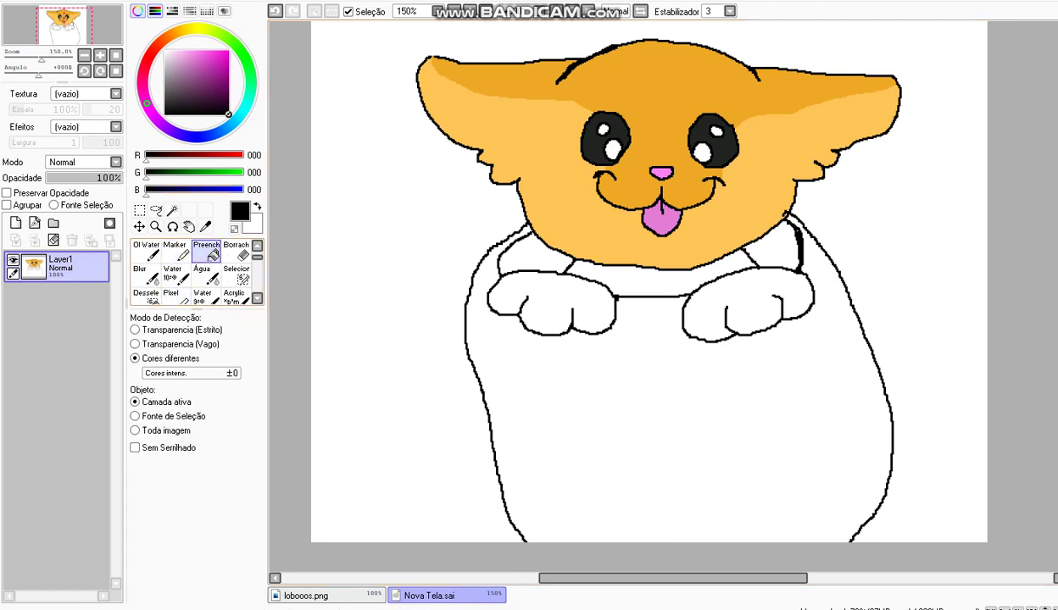
{"action": "left_click", "coordinate": [193, 54]}
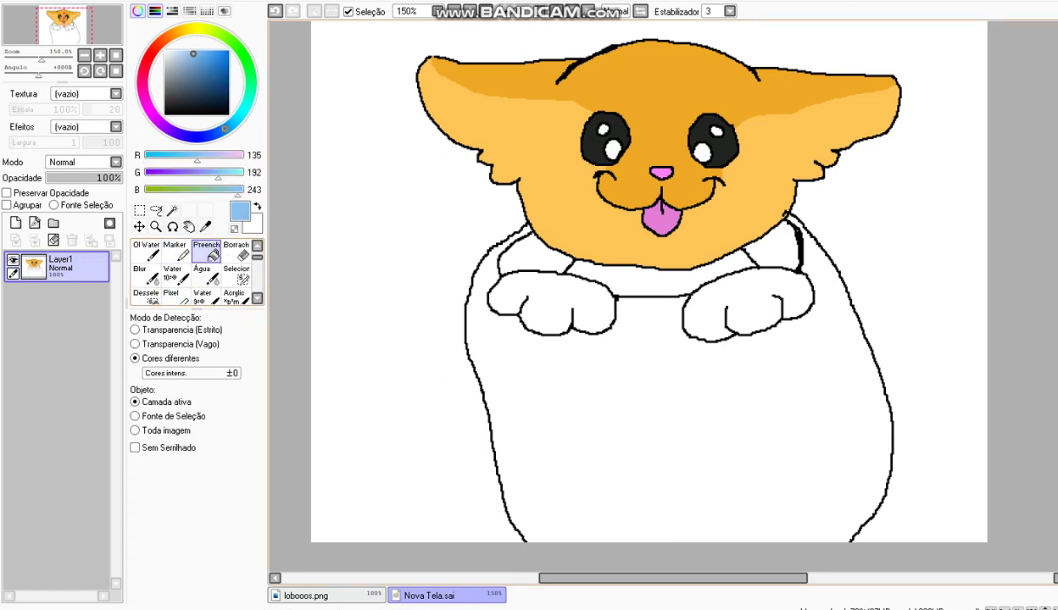
{"action": "left_click", "coordinate": [606, 394]}
Fill the cup's interior on both sides of the chest with darker blue (RGB 80, 149, 210)
{"action": "left_click", "coordinate": [205, 61]}
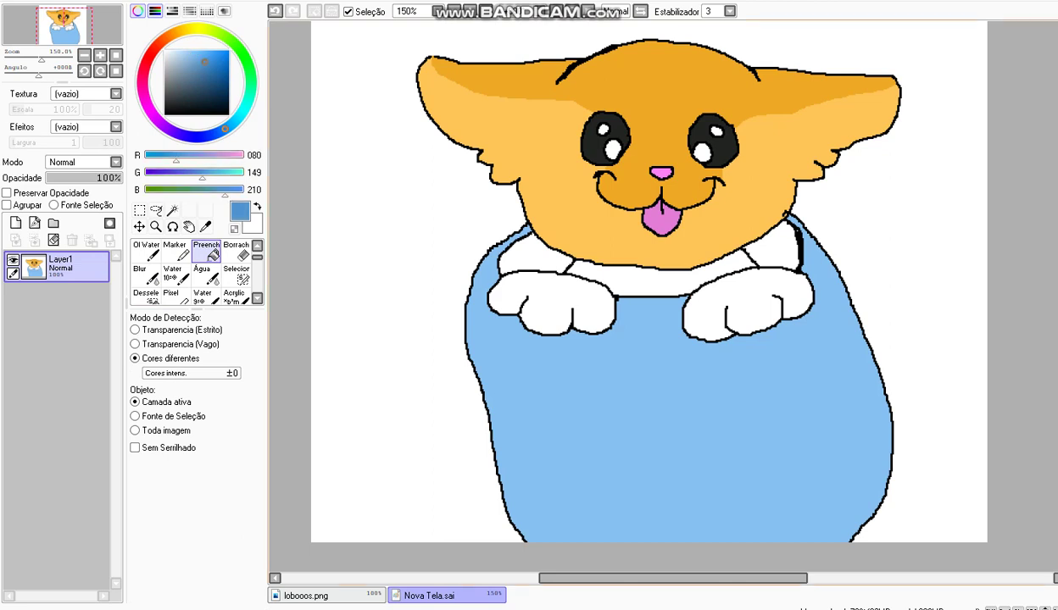
{"action": "left_click", "coordinate": [525, 254]}
{"action": "left_click", "coordinate": [771, 247]}
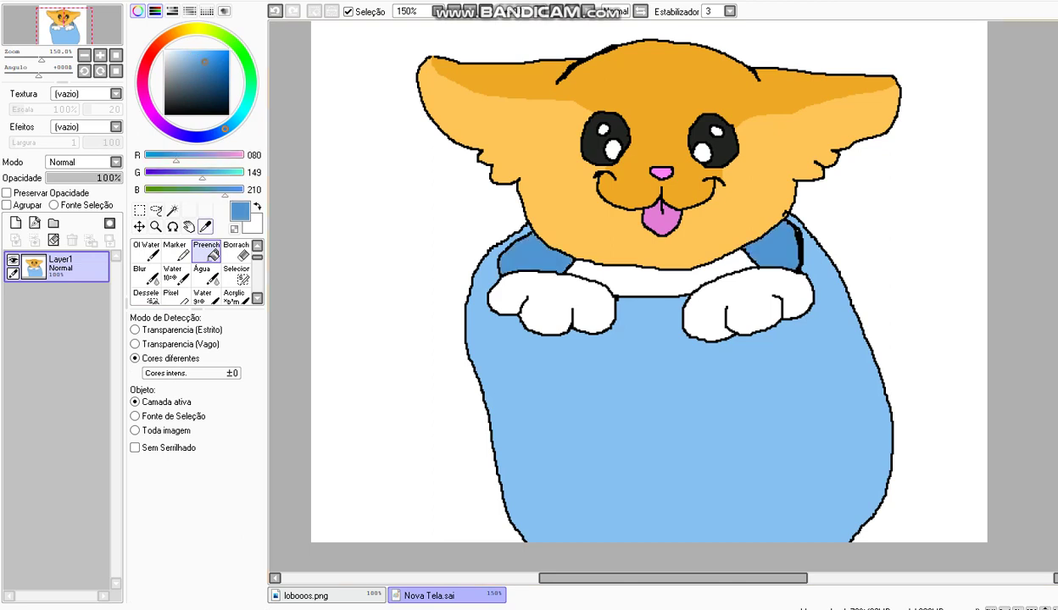
Fill the chest between the paws with the head's light orange (RGB 255, 196, 88), undoing the stray outline fill
{"action": "left_click", "coordinate": [205, 226]}
{"action": "left_click", "coordinate": [555, 212]}
{"action": "left_click", "coordinate": [207, 251]}
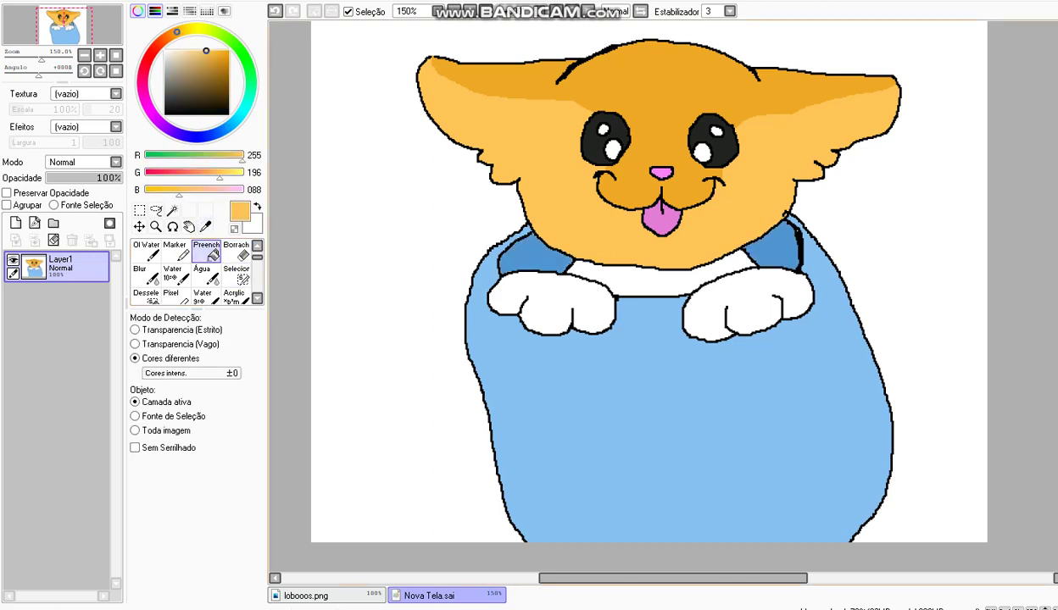
{"action": "left_click", "coordinate": [786, 215]}
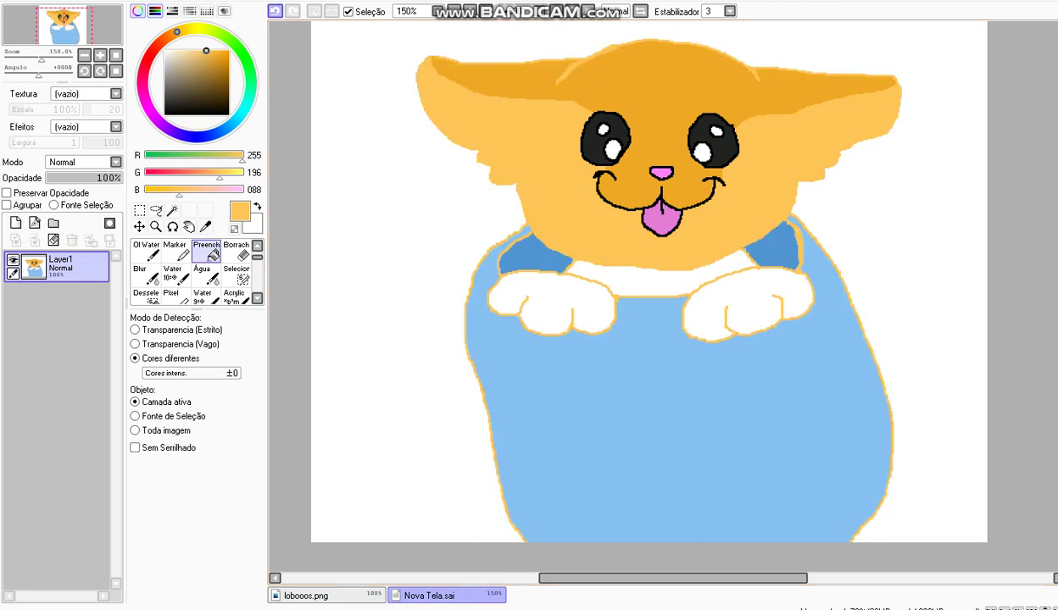
{"action": "left_click", "coordinate": [276, 11]}
{"action": "left_click", "coordinate": [653, 282]}
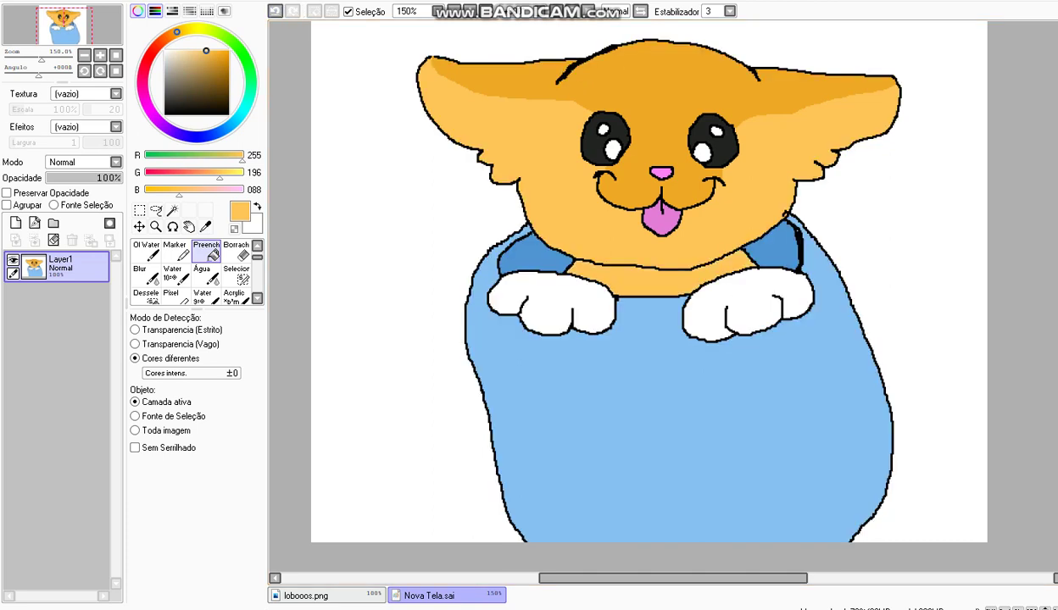
Fill both paws with the darker orange sampled from the forehead marking (RGB 240, 168, 38)
{"action": "left_click", "coordinate": [206, 227]}
{"action": "left_click", "coordinate": [593, 93]}
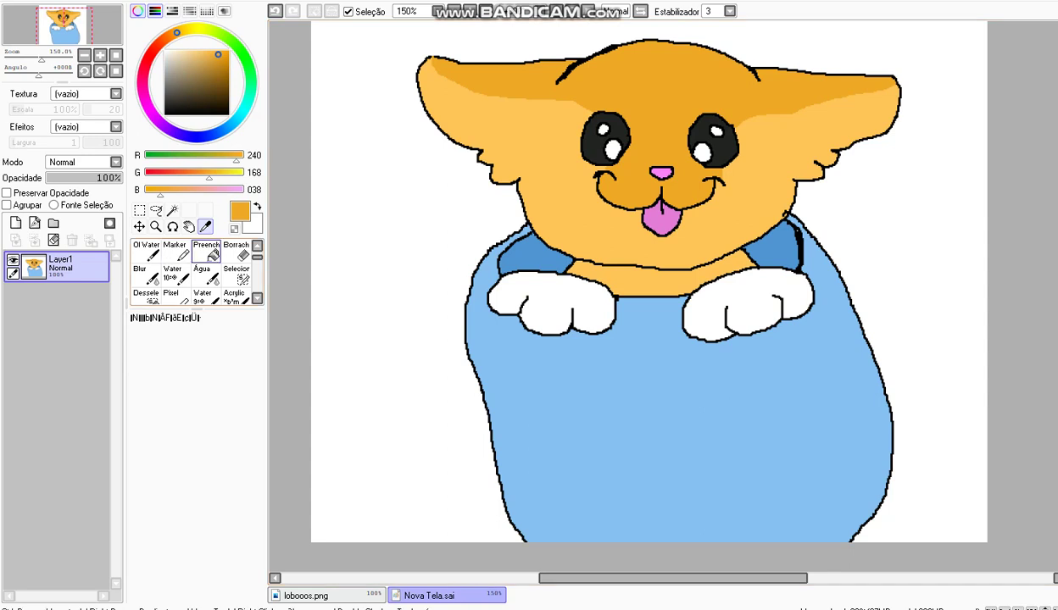
{"action": "left_click", "coordinate": [550, 303]}
{"action": "left_click", "coordinate": [746, 307]}
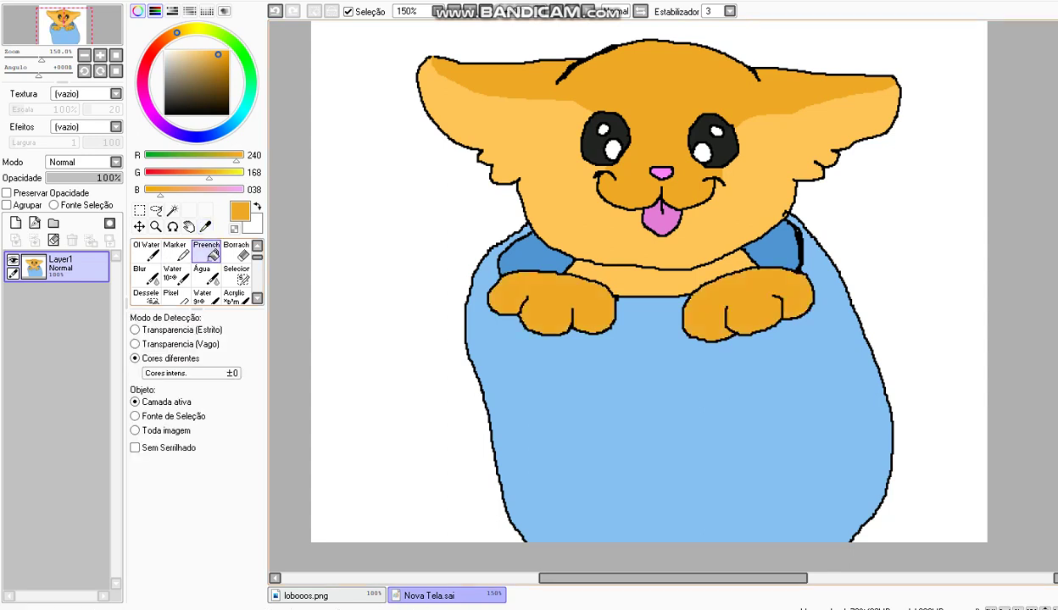
{"action": "scroll", "coordinate": [627, 293], "scroll_direction": "down", "scroll_amount": 1}
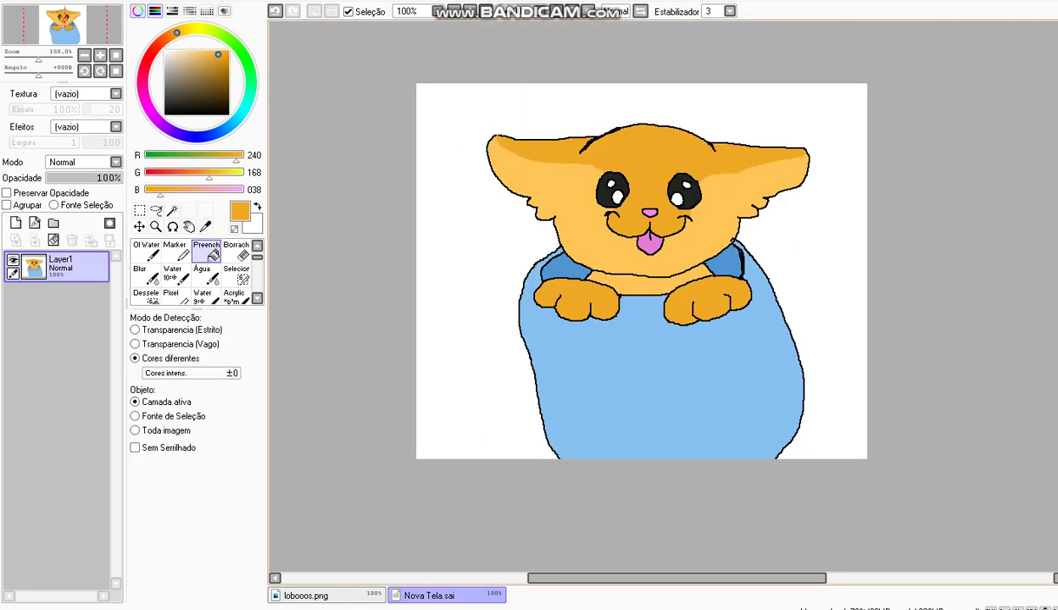
Draw the outer and inner outlines of a rounded handle on the cup's left side in black with the Pixel brush
{"action": "scroll", "coordinate": [416, 320], "scroll_direction": "up", "scroll_amount": 1}
{"action": "scroll", "coordinate": [225, 290], "scroll_direction": "down", "scroll_amount": 1}
{"action": "left_click", "coordinate": [175, 274]}
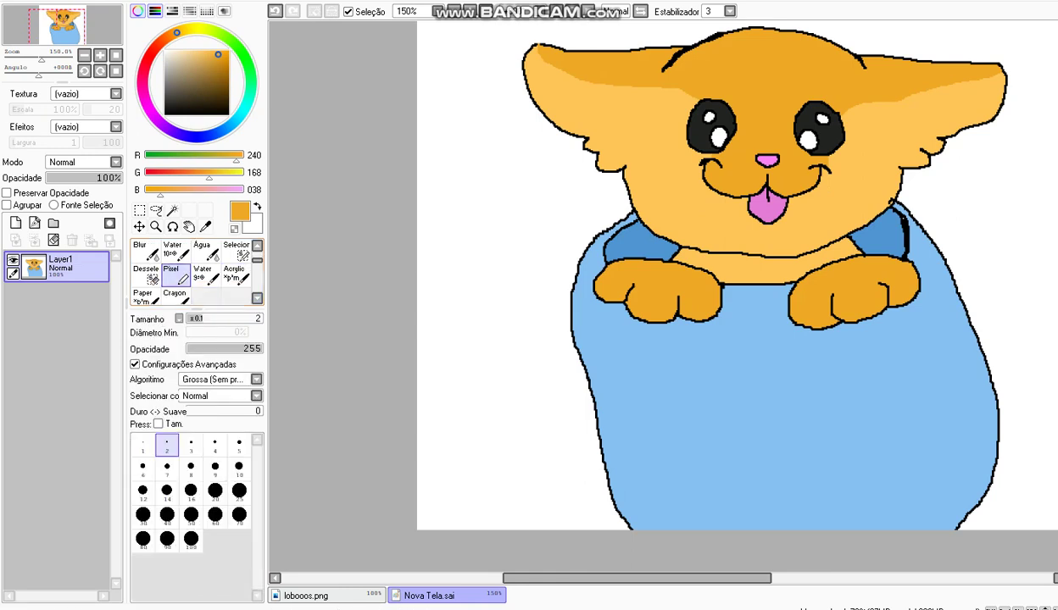
{"action": "left_click", "coordinate": [229, 115]}
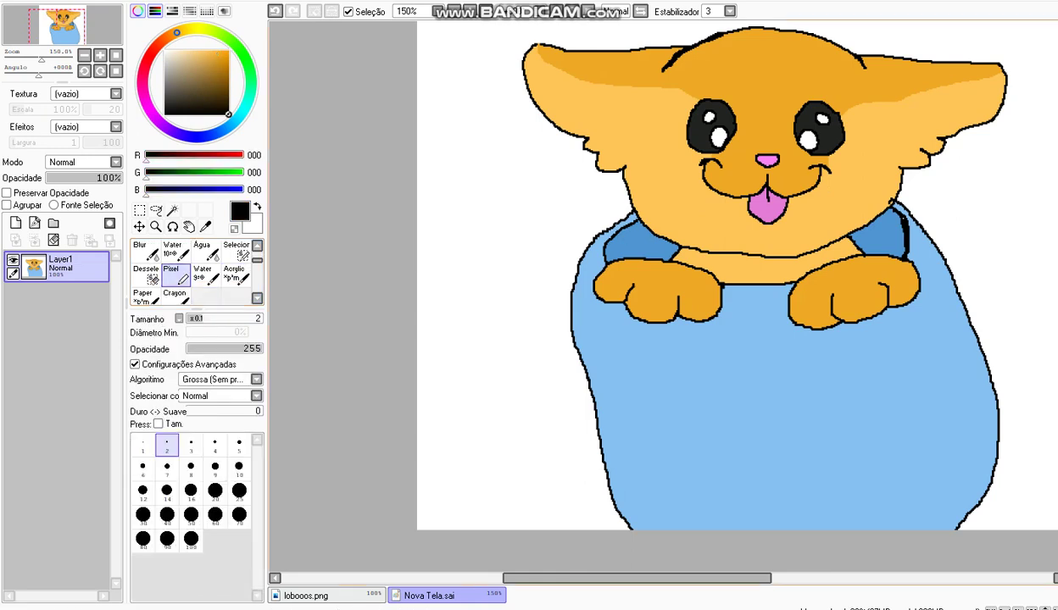
{"action": "mouse_move", "coordinate": [593, 204]}
{"action": "left_mouse_down"}
{"action": "mouse_move", "coordinate": [505, 185]}
{"action": "mouse_move", "coordinate": [458, 240]}
{"action": "mouse_move", "coordinate": [442, 321]}
{"action": "mouse_move", "coordinate": [490, 427]}
{"action": "mouse_move", "coordinate": [538, 450]}
{"action": "mouse_move", "coordinate": [591, 435]}
{"action": "left_mouse_up"}
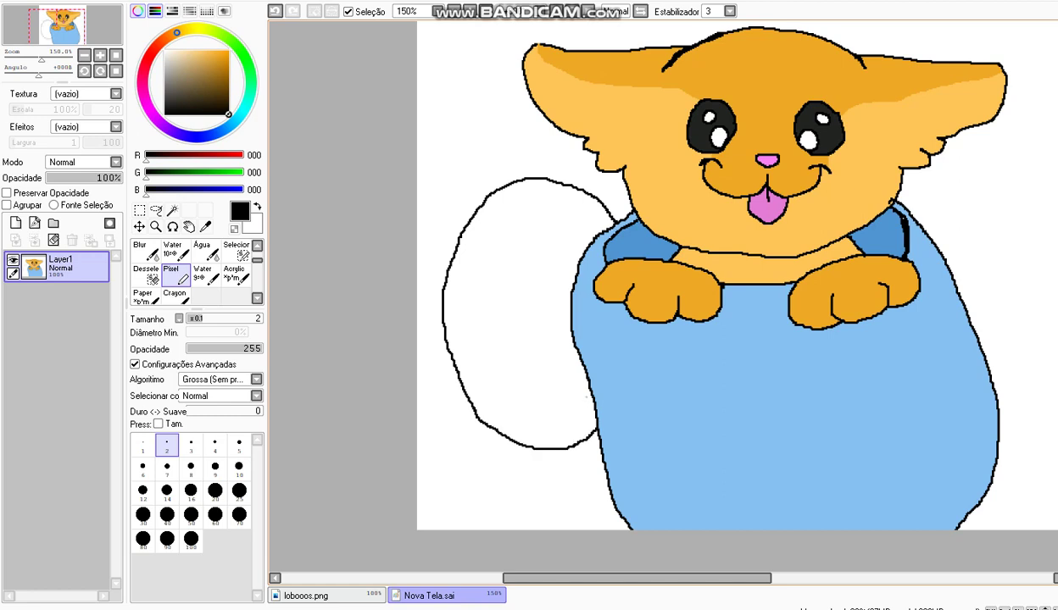
{"action": "mouse_move", "coordinate": [562, 412]}
{"action": "left_mouse_down"}
{"action": "mouse_move", "coordinate": [517, 407]}
{"action": "mouse_move", "coordinate": [494, 388]}
{"action": "mouse_move", "coordinate": [476, 284]}
{"action": "left_mouse_up"}
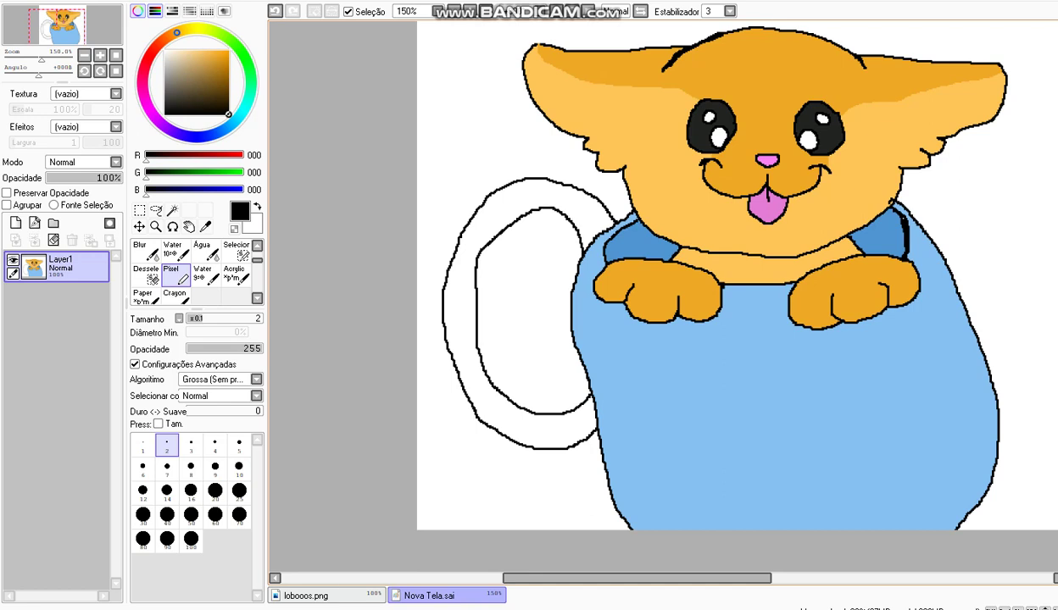
Fill the cup's handle with the light blue sampled from the cup body (RGB 135, 192, 243)
{"action": "left_click", "coordinate": [205, 227]}
{"action": "left_click", "coordinate": [618, 339]}
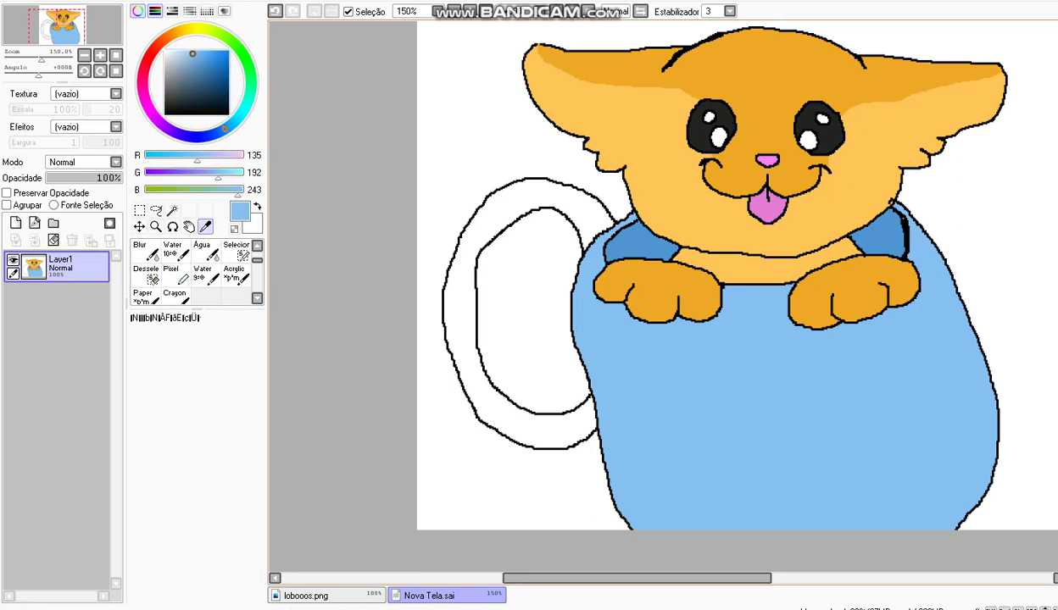
{"action": "scroll", "coordinate": [195, 271], "scroll_direction": "up", "scroll_amount": 2}
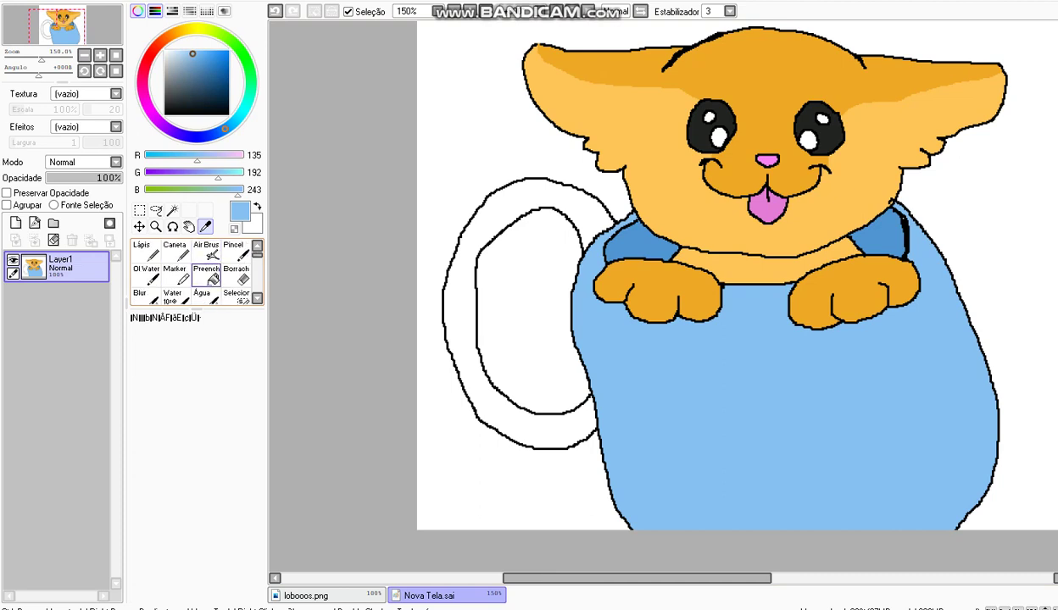
{"action": "left_click", "coordinate": [206, 274]}
{"action": "left_click", "coordinate": [460, 336]}
{"action": "scroll", "coordinate": [415, 340], "scroll_direction": "down", "scroll_amount": 3}
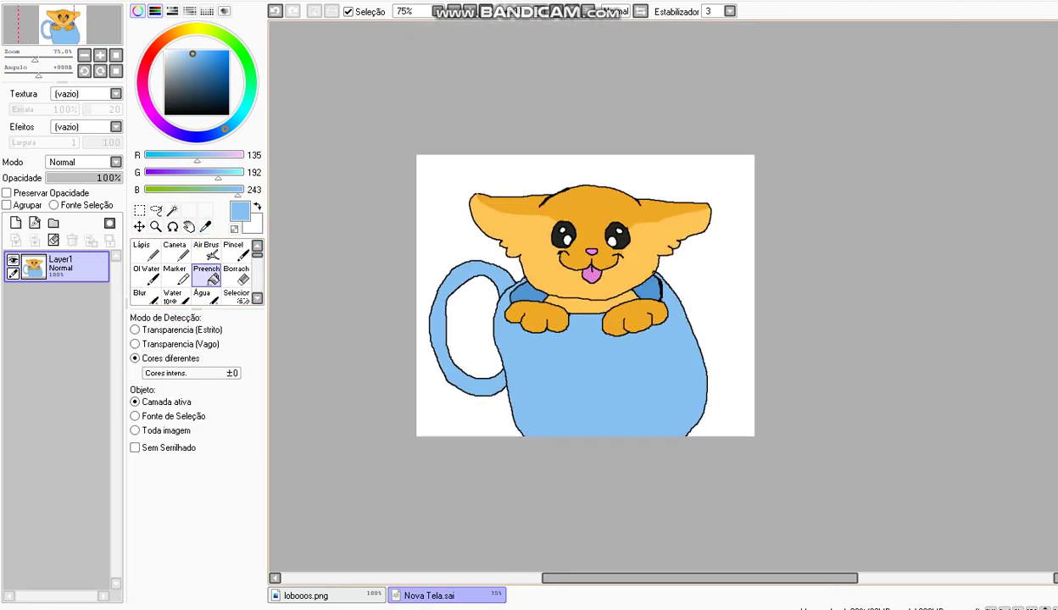
{"action": "scroll", "coordinate": [416, 340], "scroll_direction": "up", "scroll_amount": 1}
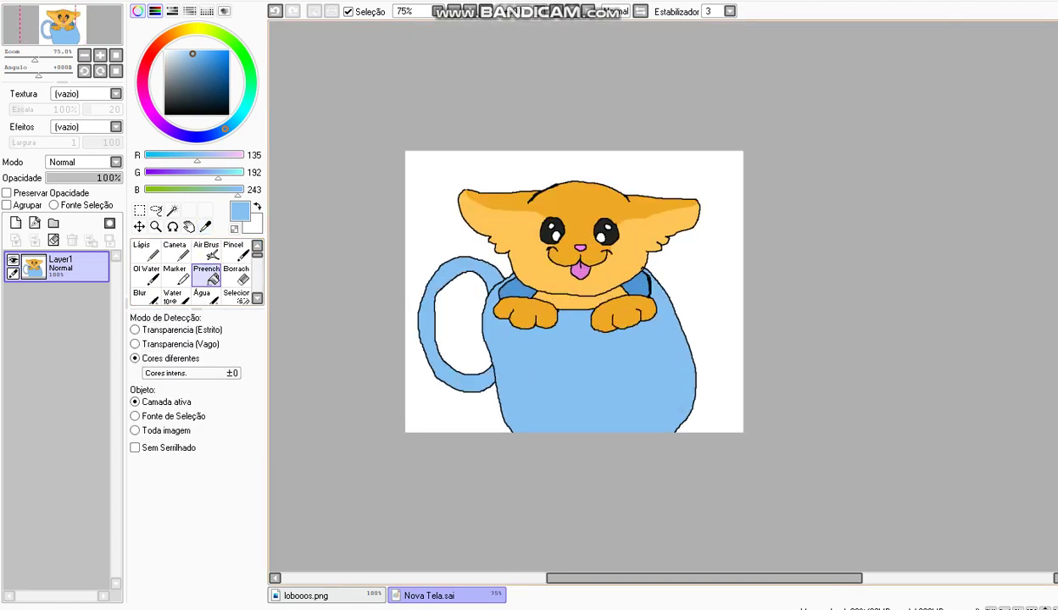
Add a new layer beneath the drawing layer and try spraying a gray background (RGB 91, 93, 93) with the Air Brush at size 250, undoing the spray
{"action": "left_click", "coordinate": [15, 223]}
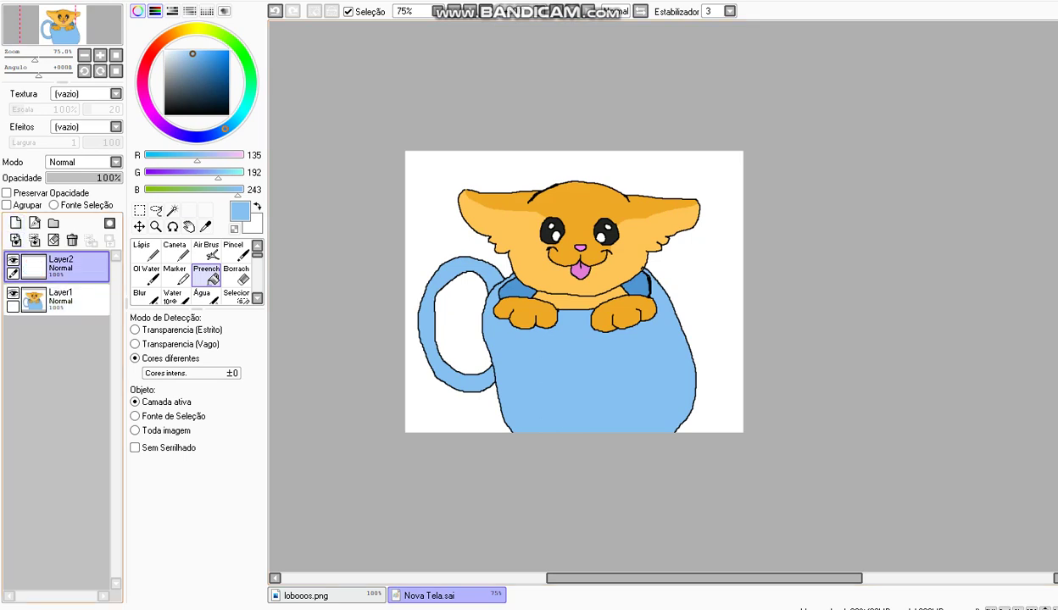
{"action": "left_click", "coordinate": [206, 251]}
{"action": "left_click", "coordinate": [166, 89]}
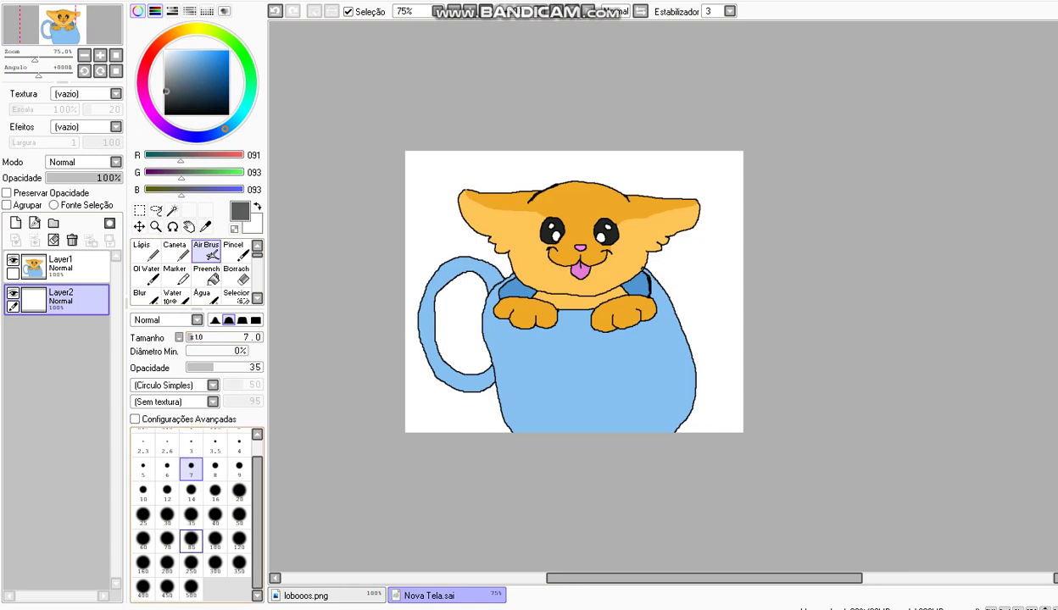
{"action": "left_click", "coordinate": [191, 563]}
{"action": "mouse_move", "coordinate": [485, 359]}
{"action": "left_mouse_down"}
{"action": "mouse_move", "coordinate": [734, 334]}
{"action": "mouse_move", "coordinate": [954, 407]}
{"action": "mouse_move", "coordinate": [414, 228]}
{"action": "mouse_move", "coordinate": [678, 238]}
{"action": "mouse_move", "coordinate": [508, 168]}
{"action": "left_mouse_up"}
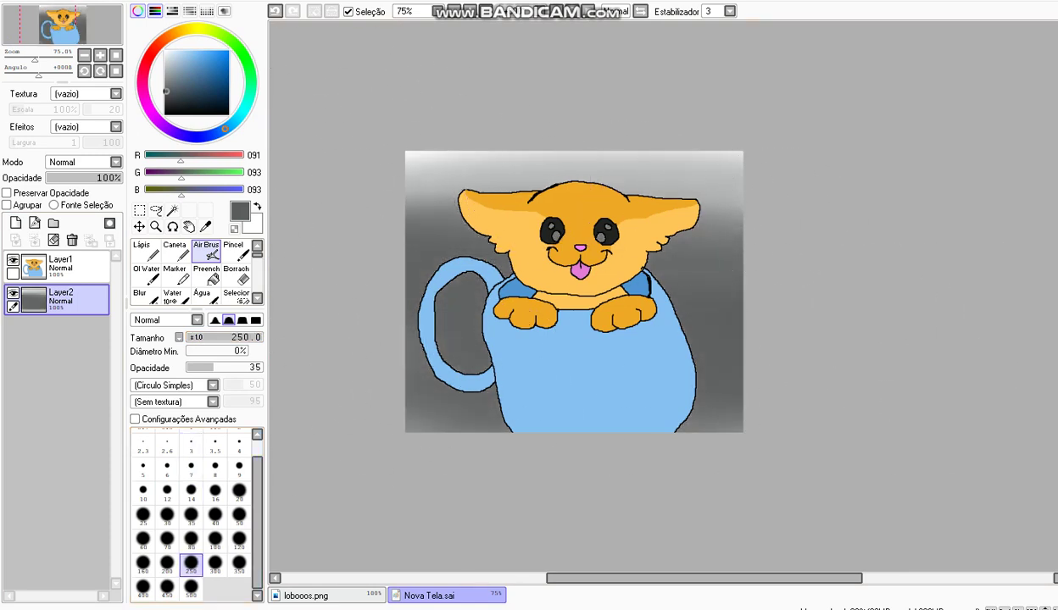
{"action": "left_click", "coordinate": [275, 11]}
Fill the eye highlights with solid white (RGB 255, 255, 255) on the drawing layer, undoing the misplaced fill
{"action": "left_click", "coordinate": [68, 268]}
{"action": "left_click", "coordinate": [207, 275]}
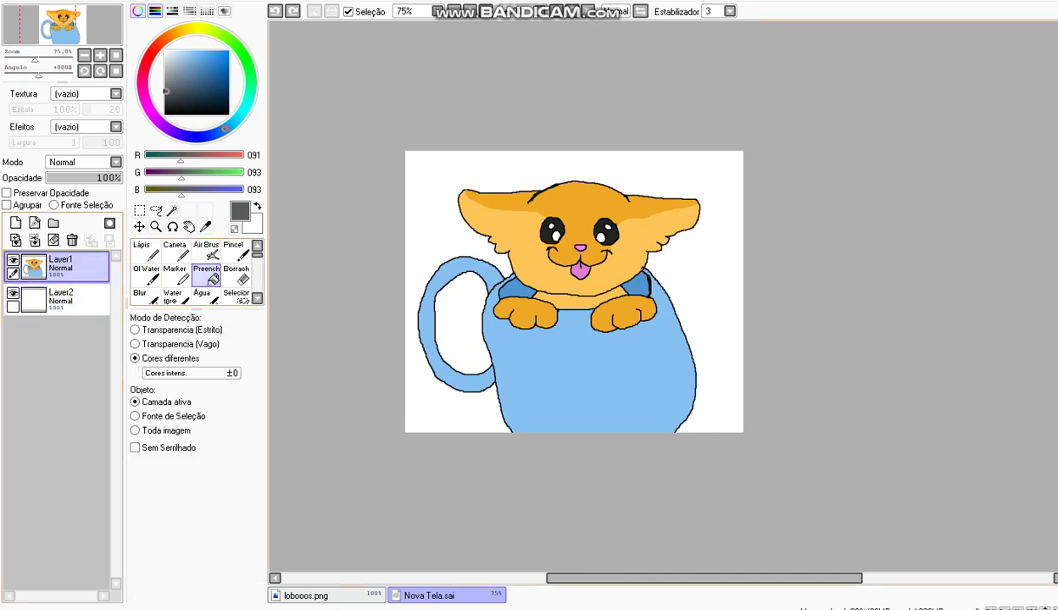
{"action": "scroll", "coordinate": [530, 255], "scroll_direction": "up", "scroll_amount": 3}
{"action": "left_click", "coordinate": [166, 50]}
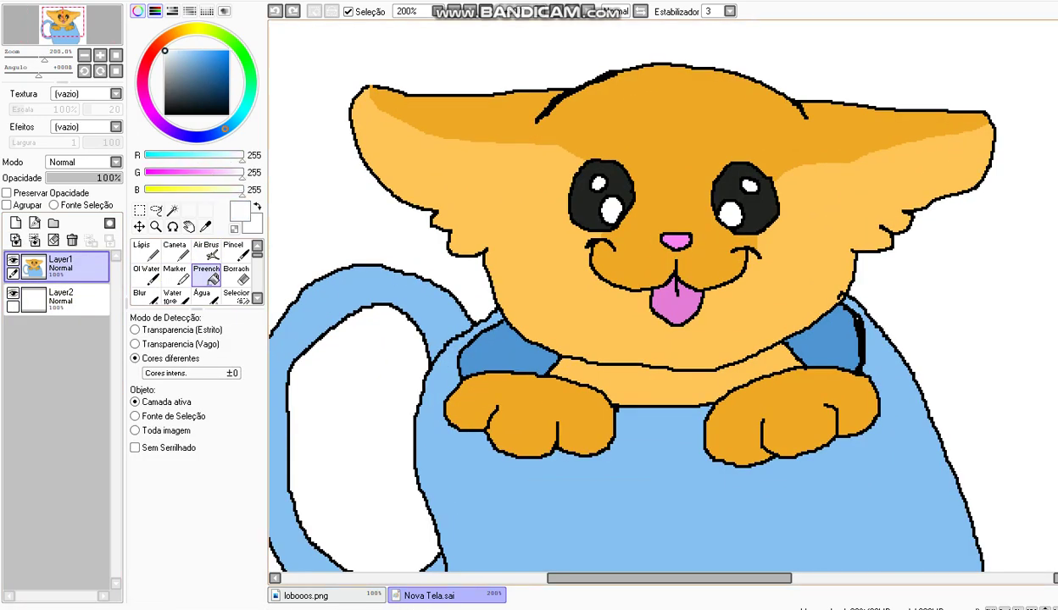
{"action": "left_click", "coordinate": [594, 184]}
{"action": "left_click", "coordinate": [275, 11]}
{"action": "left_click", "coordinate": [598, 183]}
{"action": "key", "text": "minus"}
Airbrush the background layer dark slate (RGB 45, 57, 66) across the lower part and gray-blue (RGB 113, 150, 183) across the upper part
{"action": "left_click", "coordinate": [68, 300]}
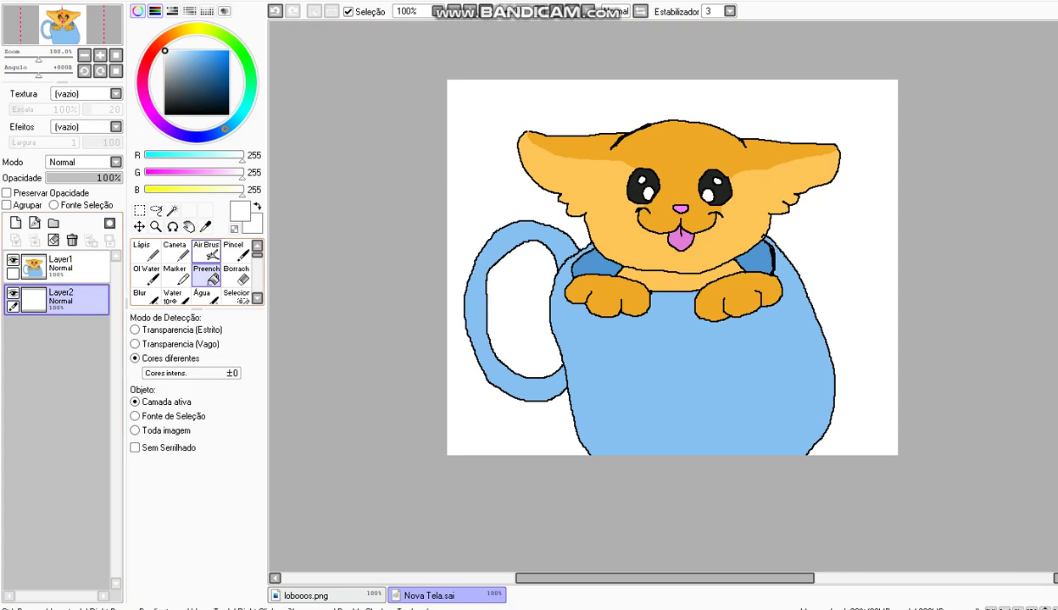
{"action": "left_click", "coordinate": [206, 251]}
{"action": "left_click", "coordinate": [185, 99]}
{"action": "mouse_move", "coordinate": [392, 302]}
{"action": "left_mouse_down"}
{"action": "mouse_move", "coordinate": [952, 337]}
{"action": "mouse_move", "coordinate": [670, 398]}
{"action": "mouse_move", "coordinate": [500, 490]}
{"action": "left_mouse_up"}
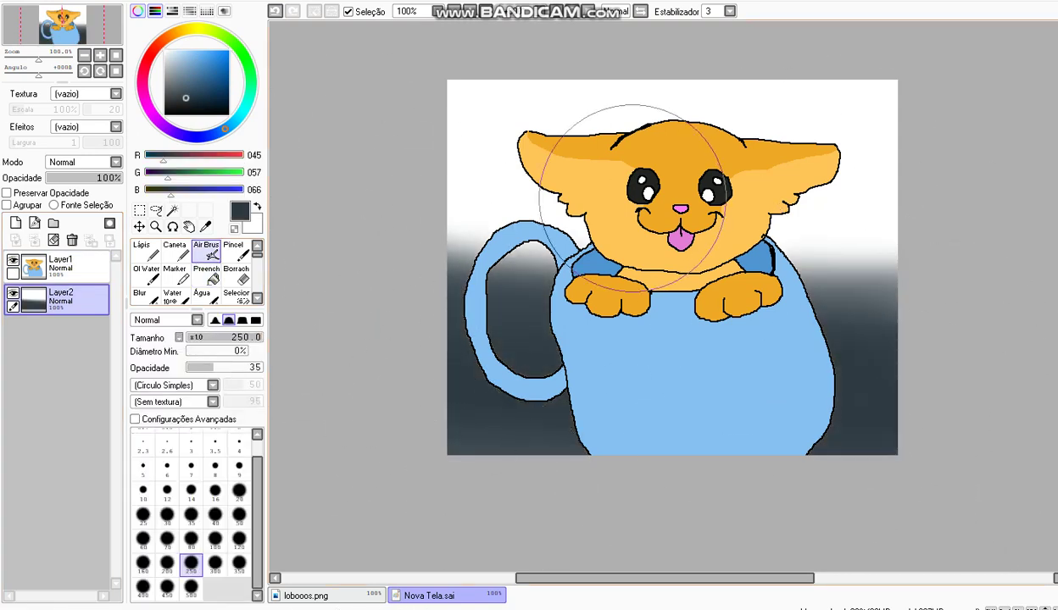
{"action": "mouse_move", "coordinate": [583, 100]}
{"action": "left_mouse_down"}
{"action": "mouse_move", "coordinate": [426, 106]}
{"action": "mouse_move", "coordinate": [543, 85]}
{"action": "left_mouse_up"}
{"action": "left_click", "coordinate": [189, 69]}
{"action": "mouse_move", "coordinate": [977, 183]}
{"action": "left_mouse_down"}
{"action": "mouse_move", "coordinate": [1057, 153]}
{"action": "mouse_move", "coordinate": [746, 165]}
{"action": "mouse_move", "coordinate": [1057, 182]}
{"action": "left_mouse_up"}
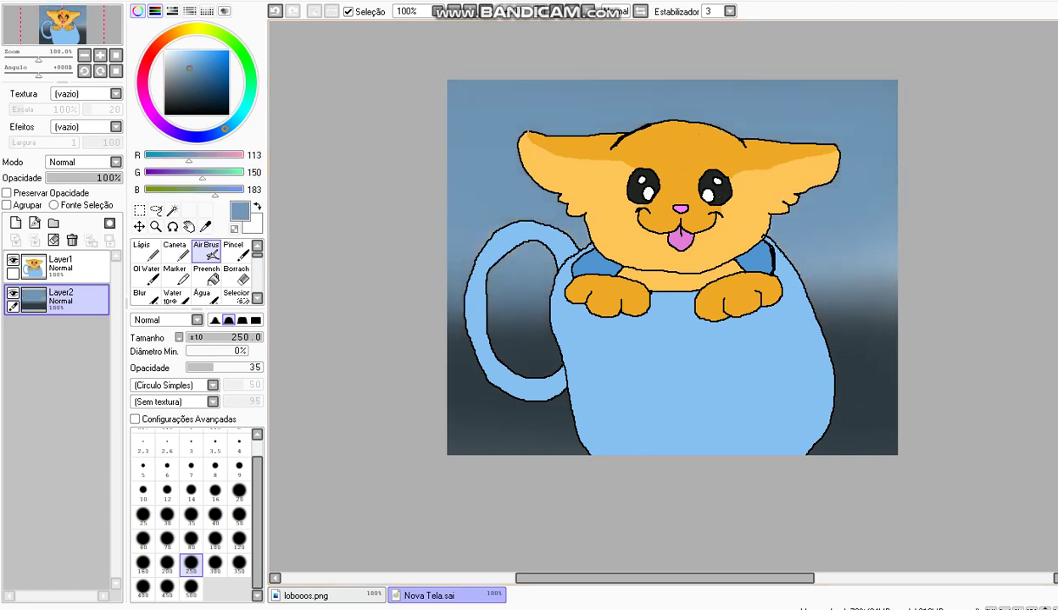
Airbrush the upper background white and spray a dark navy band (RGB 1, 22, 39 and 1, 25, 45) across the middle
{"action": "left_click", "coordinate": [164, 51]}
{"action": "mouse_move", "coordinate": [801, 109]}
{"action": "left_mouse_down"}
{"action": "mouse_move", "coordinate": [449, 102]}
{"action": "mouse_move", "coordinate": [838, 143]}
{"action": "mouse_move", "coordinate": [848, 231]}
{"action": "mouse_move", "coordinate": [576, 339]}
{"action": "left_mouse_up"}
{"action": "left_click", "coordinate": [228, 105]}
{"action": "left_click_drag", "start_coordinate": [500, 254], "coordinate": [975, 253]}
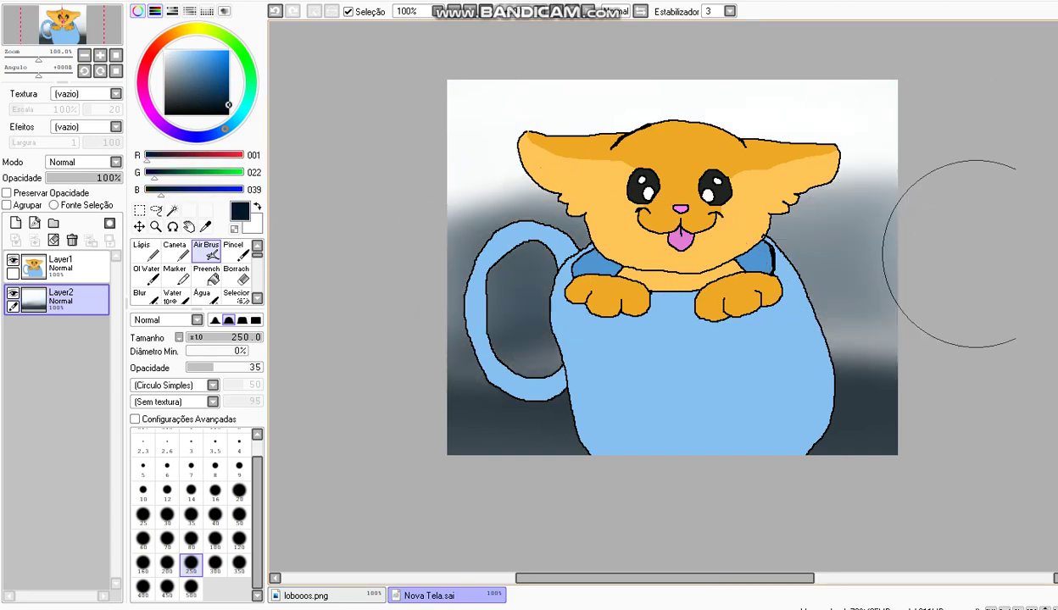
{"action": "left_click", "coordinate": [228, 103]}
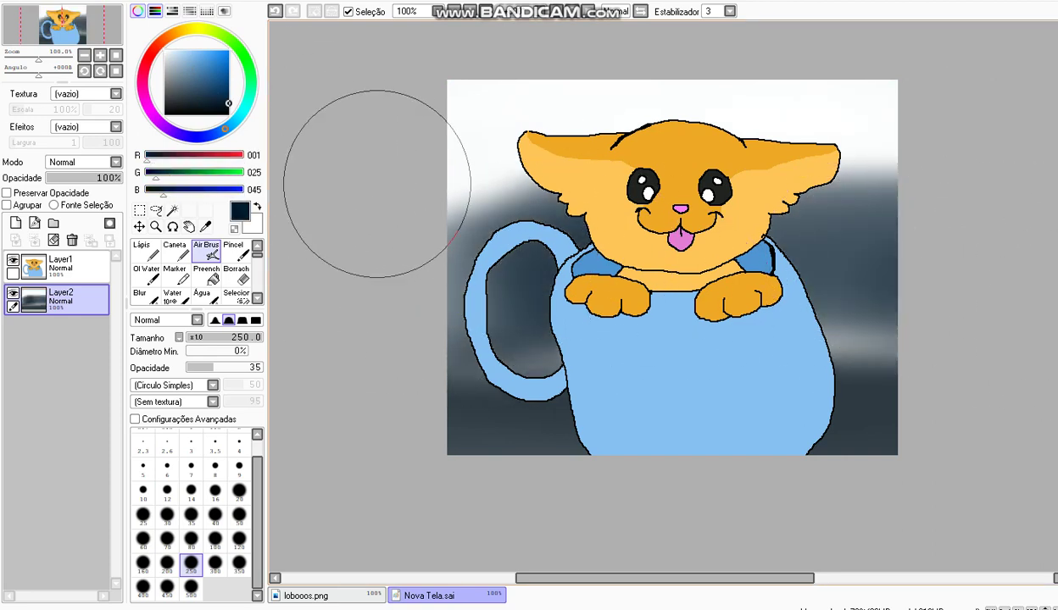
{"action": "left_click_drag", "start_coordinate": [377, 184], "coordinate": [813, 258]}
Blend blue (RGB 1, 77, 144) and dark navy (RGB 12, 25, 36) over the lower background with the Air Brush at size 500
{"action": "left_click", "coordinate": [191, 587]}
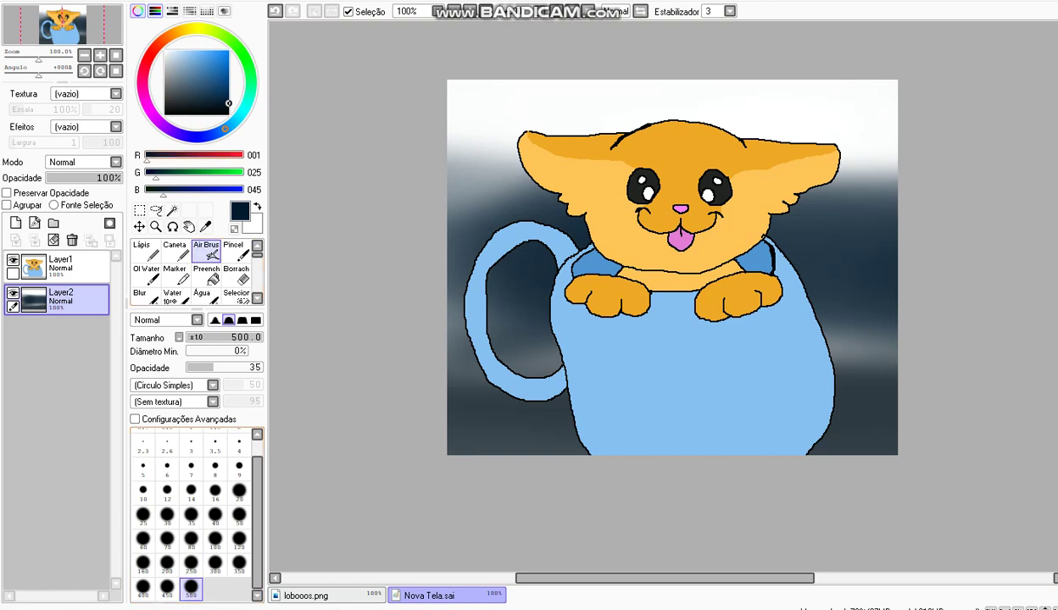
{"action": "left_click", "coordinate": [228, 79]}
{"action": "left_click_drag", "start_coordinate": [483, 453], "coordinate": [983, 377]}
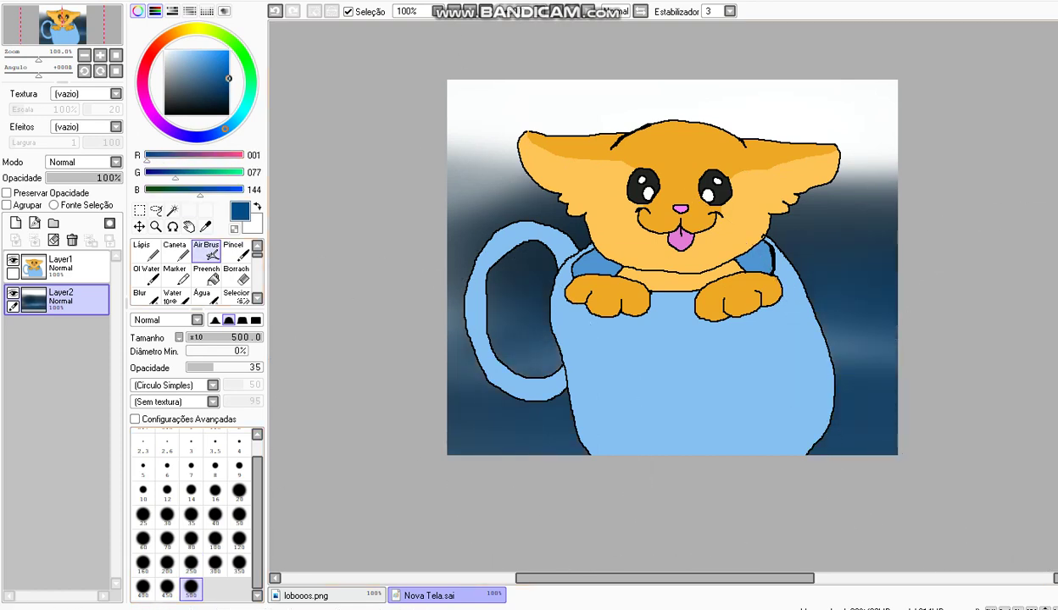
{"action": "left_click", "coordinate": [209, 105]}
{"action": "left_click_drag", "start_coordinate": [424, 295], "coordinate": [637, 355]}
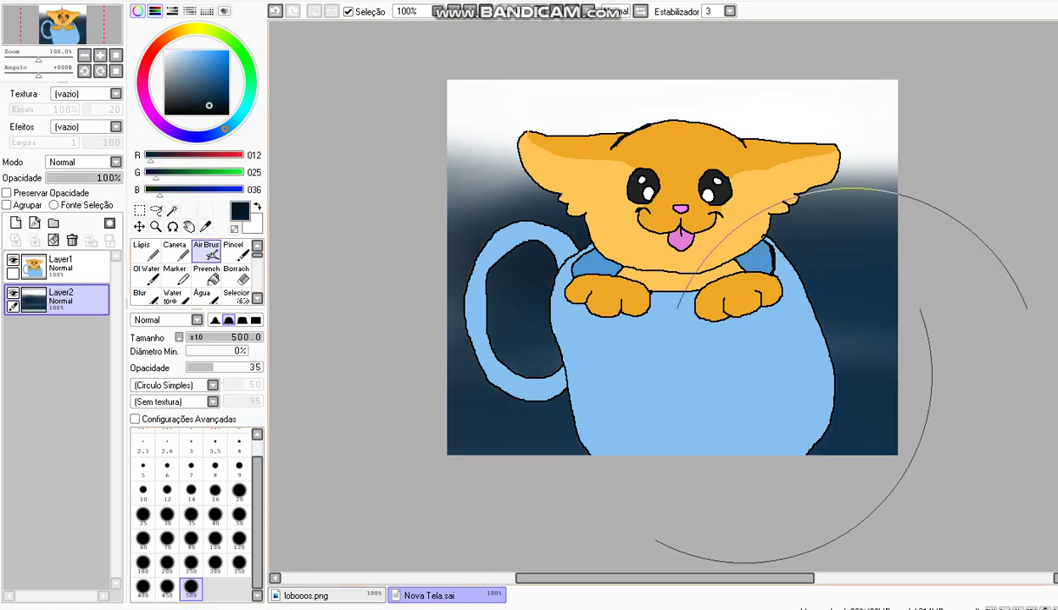
Airbrush bright blue (RGB 58, 143, 219) over the upper and middle background, then a lighter blue along the top
{"action": "left_click", "coordinate": [211, 58]}
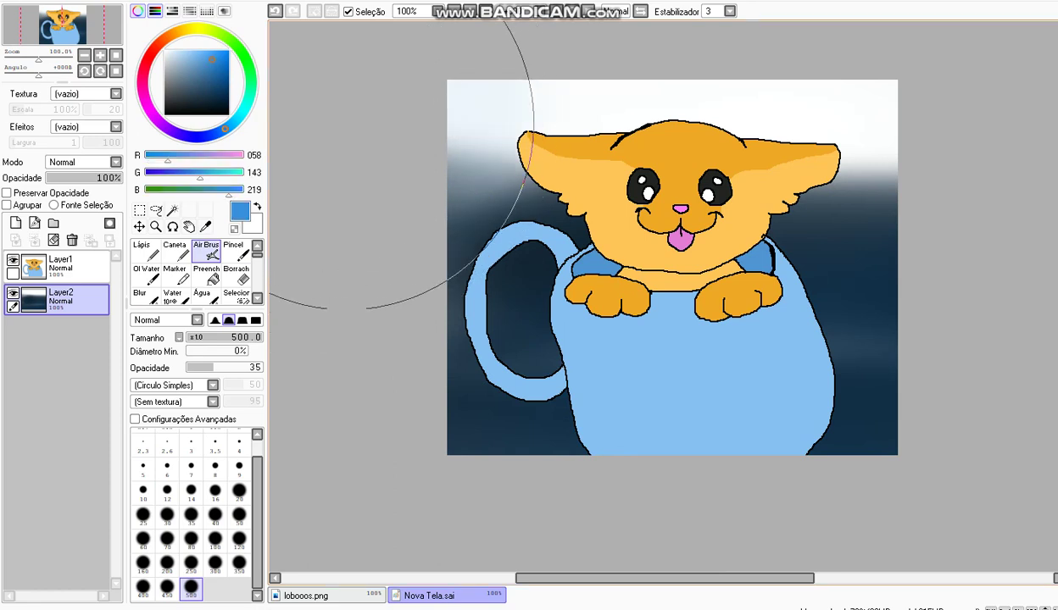
{"action": "mouse_move", "coordinate": [343, 109]}
{"action": "left_mouse_down"}
{"action": "mouse_move", "coordinate": [795, 201]}
{"action": "mouse_move", "coordinate": [589, 180]}
{"action": "mouse_move", "coordinate": [506, 211]}
{"action": "mouse_move", "coordinate": [838, 194]}
{"action": "mouse_move", "coordinate": [503, 239]}
{"action": "mouse_move", "coordinate": [909, 212]}
{"action": "left_mouse_up"}
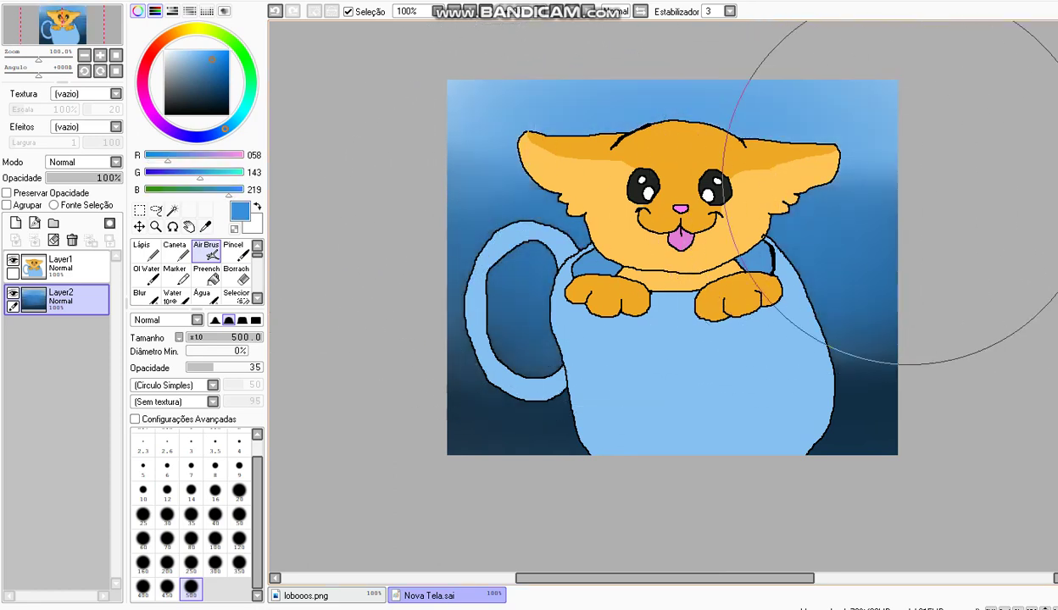
{"action": "left_click", "coordinate": [192, 51]}
{"action": "mouse_move", "coordinate": [508, 94]}
{"action": "left_mouse_down"}
{"action": "mouse_move", "coordinate": [839, 127]}
{"action": "mouse_move", "coordinate": [939, 93]}
{"action": "left_mouse_up"}
Lighten the upper background with pale blue (RGB 218, 232, 243) and near-white (RGB 252, 252, 252) so it fades into the dark blue base
{"action": "left_click", "coordinate": [170, 54]}
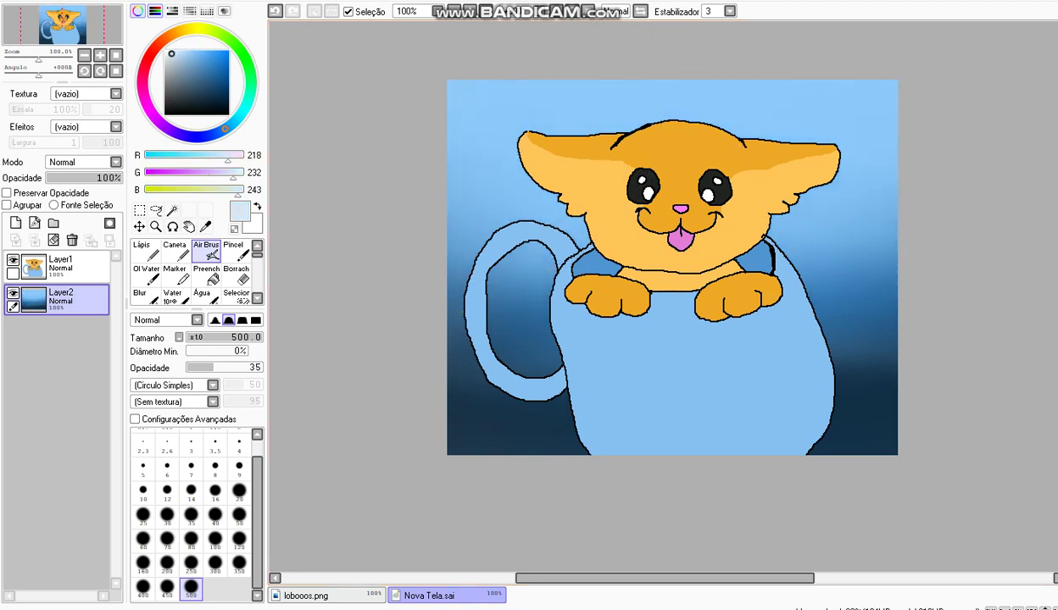
{"action": "mouse_move", "coordinate": [560, 119]}
{"action": "left_mouse_down"}
{"action": "mouse_move", "coordinate": [989, 142]}
{"action": "mouse_move", "coordinate": [564, 94]}
{"action": "mouse_move", "coordinate": [366, 94]}
{"action": "mouse_move", "coordinate": [378, 150]}
{"action": "left_mouse_up"}
{"action": "left_click", "coordinate": [164, 53]}
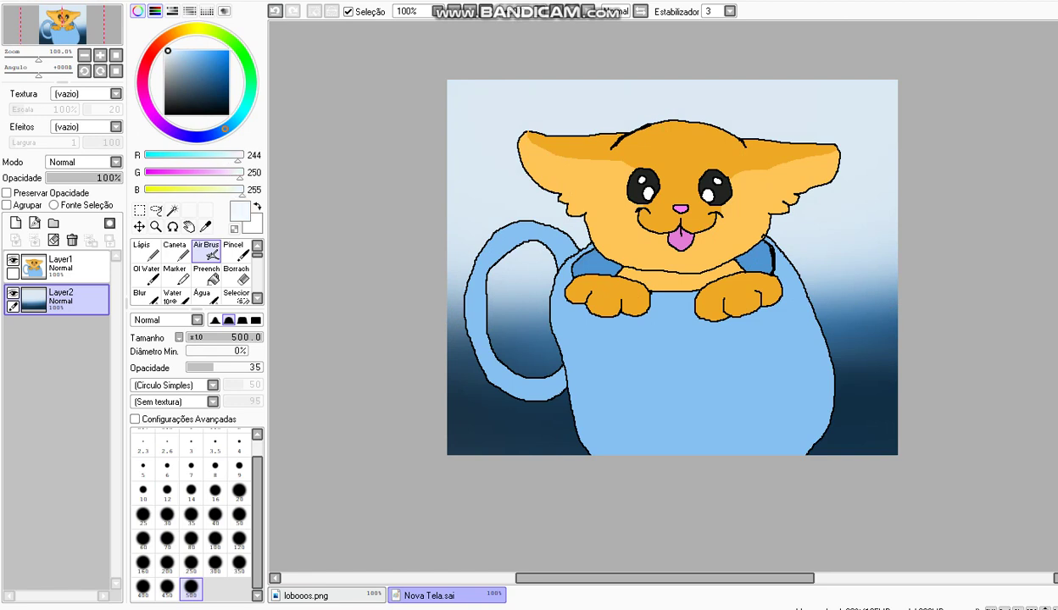
{"action": "left_click", "coordinate": [162, 51]}
{"action": "mouse_move", "coordinate": [407, 144]}
{"action": "left_mouse_down"}
{"action": "mouse_move", "coordinate": [500, 100]}
{"action": "mouse_move", "coordinate": [907, 95]}
{"action": "mouse_move", "coordinate": [991, 144]}
{"action": "left_mouse_up"}
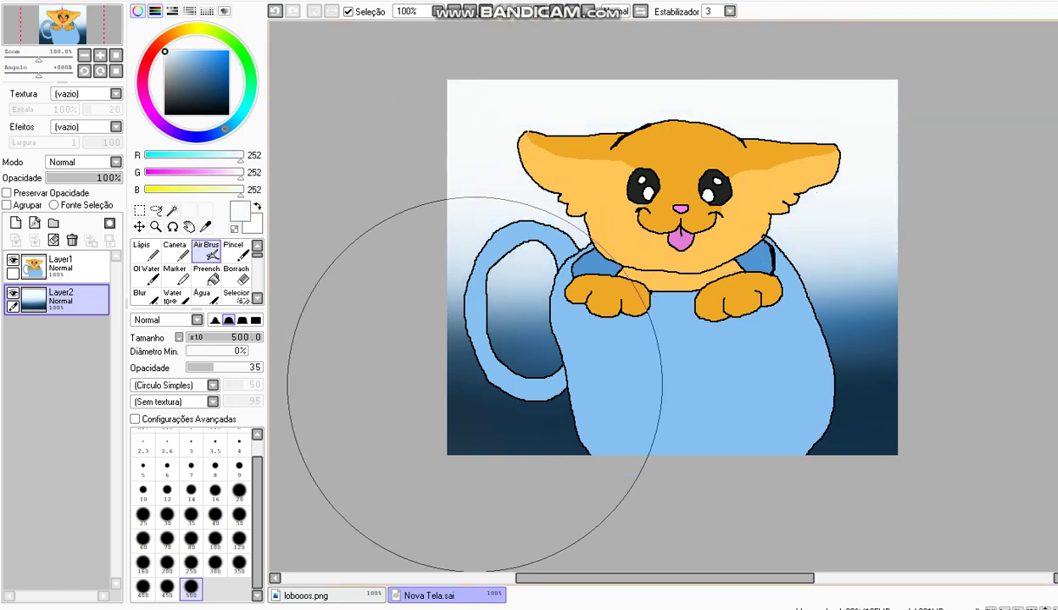
{"action": "left_click", "coordinate": [239, 465]}
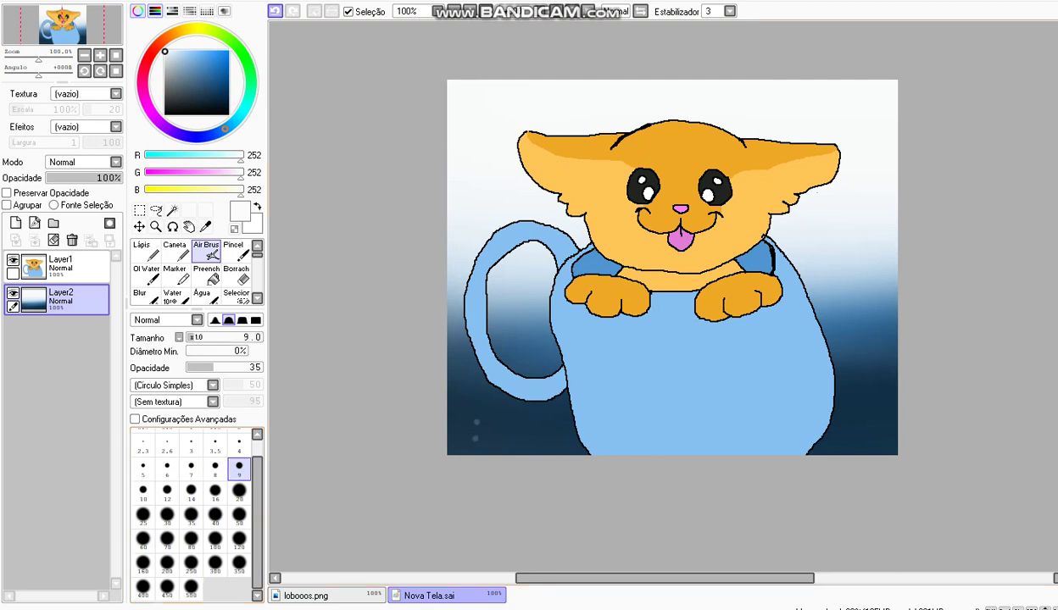
{"action": "key", "text": "ctrl+z"}
{"action": "left_click", "coordinate": [166, 320]}
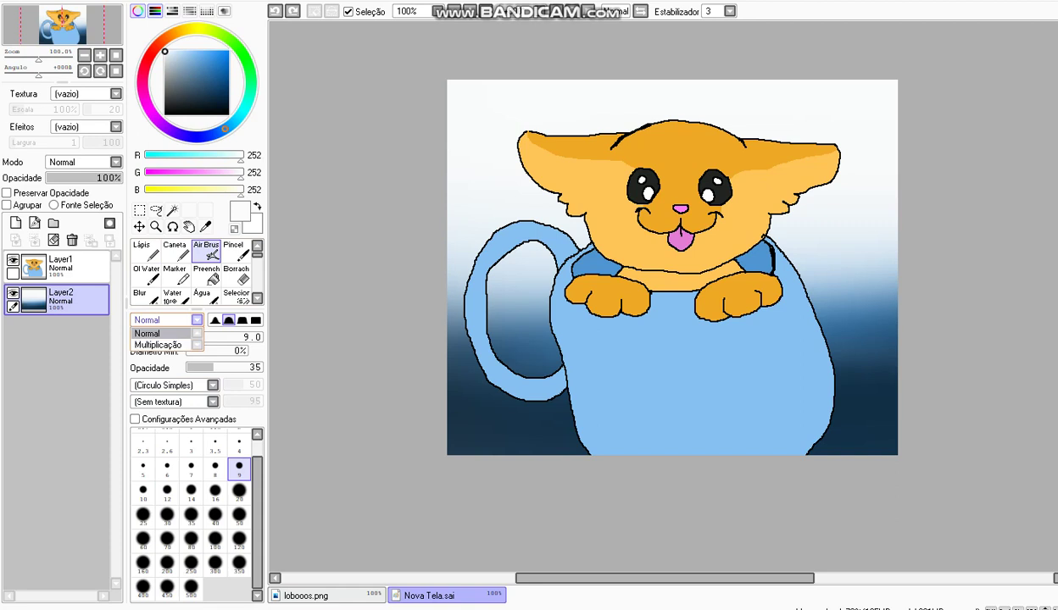
{"action": "left_click", "coordinate": [157, 345]}
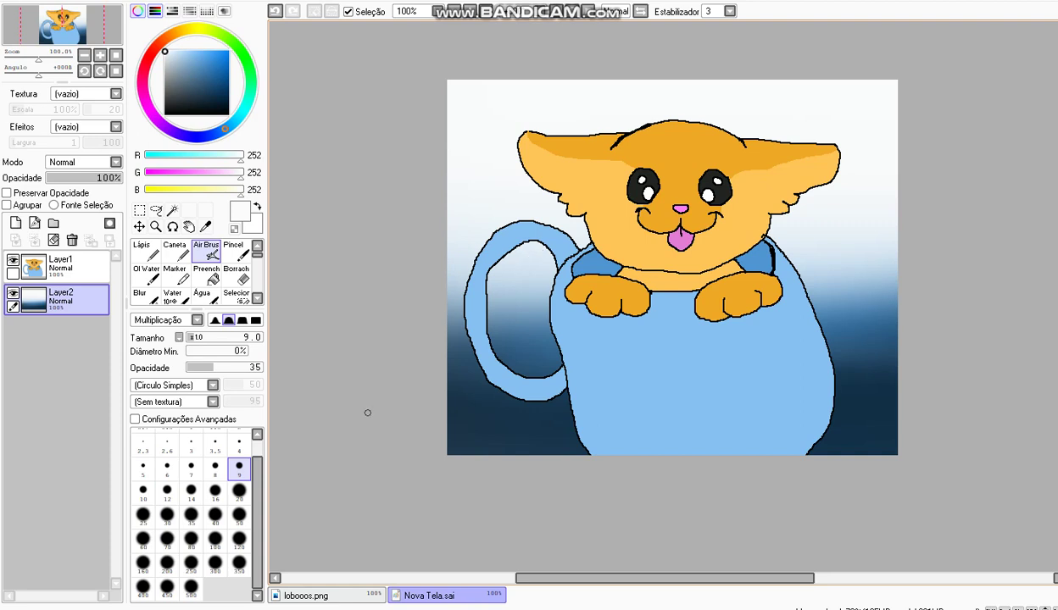
{"action": "left_click", "coordinate": [215, 490]}
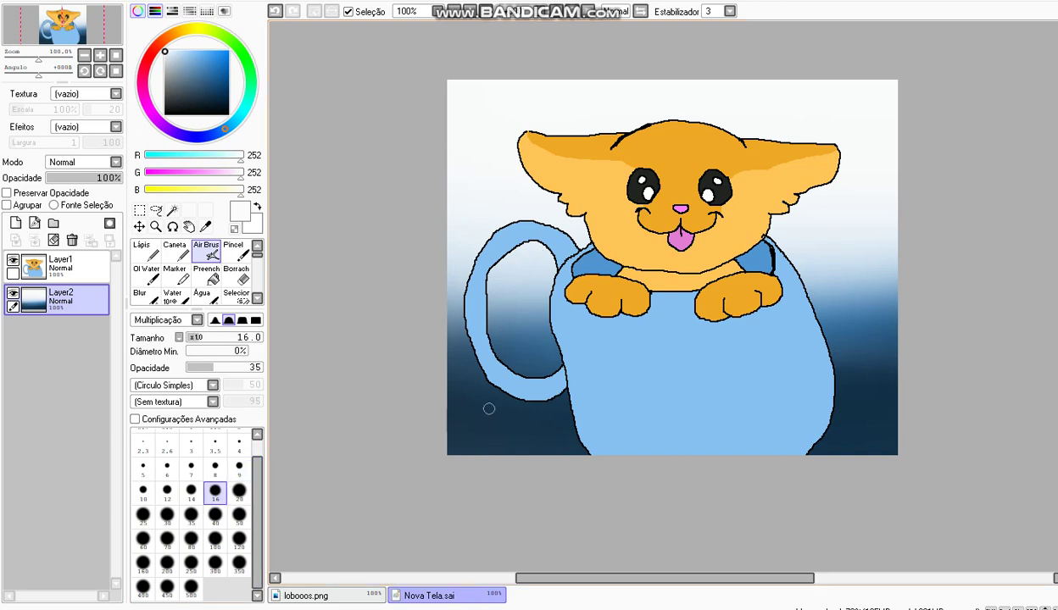
{"action": "scroll", "coordinate": [195, 271], "scroll_direction": "down", "scroll_amount": 2}
{"action": "left_click", "coordinate": [171, 273]}
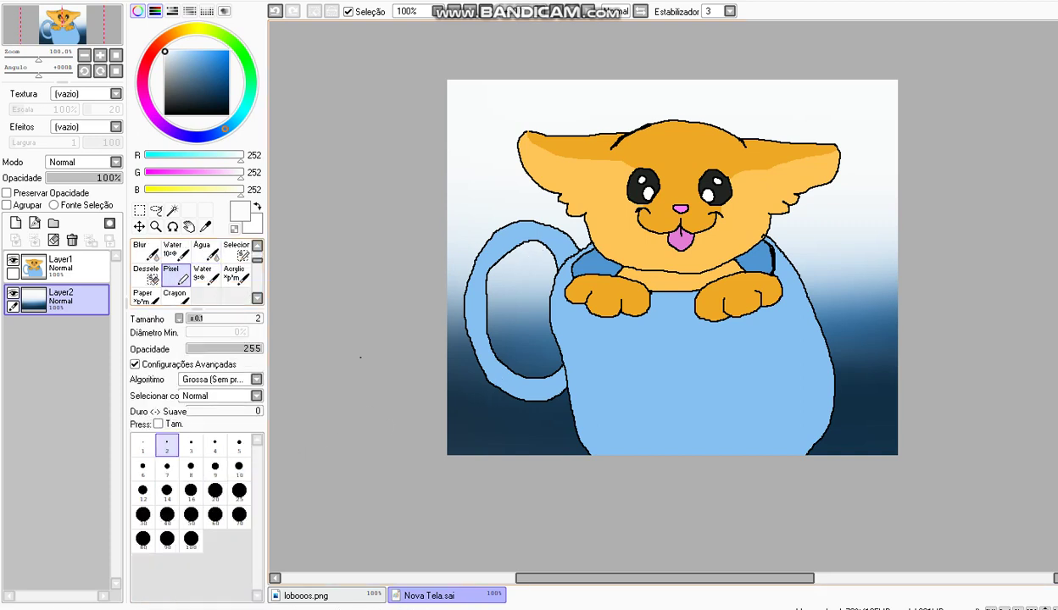
{"action": "left_click_drag", "start_coordinate": [477, 408], "coordinate": [497, 411]}
{"action": "left_click", "coordinate": [275, 11]}
{"action": "scroll", "coordinate": [229, 257], "scroll_direction": "up", "scroll_amount": 2}
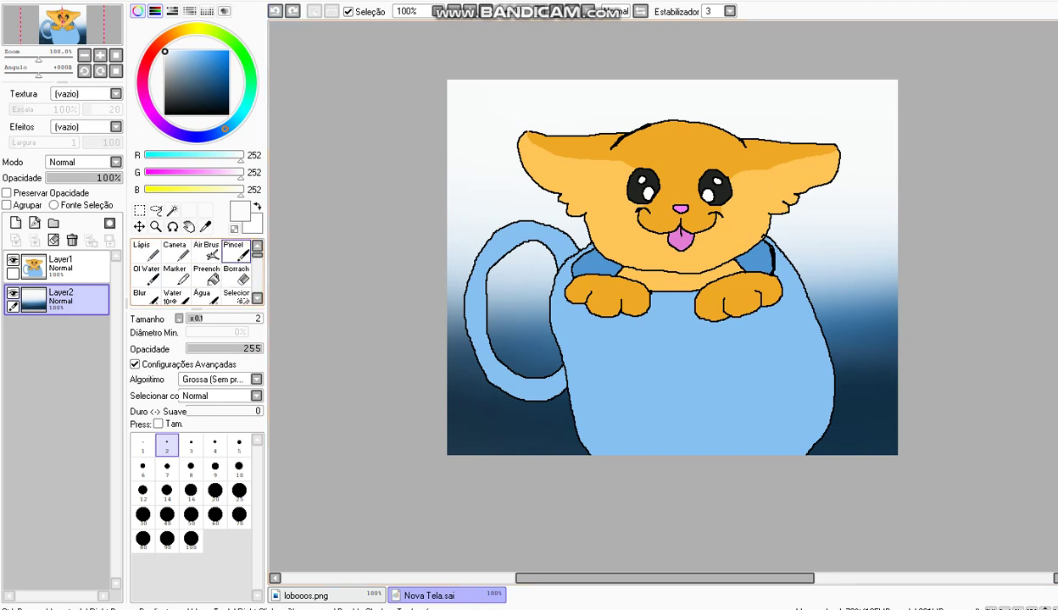
{"action": "left_click", "coordinate": [208, 251]}
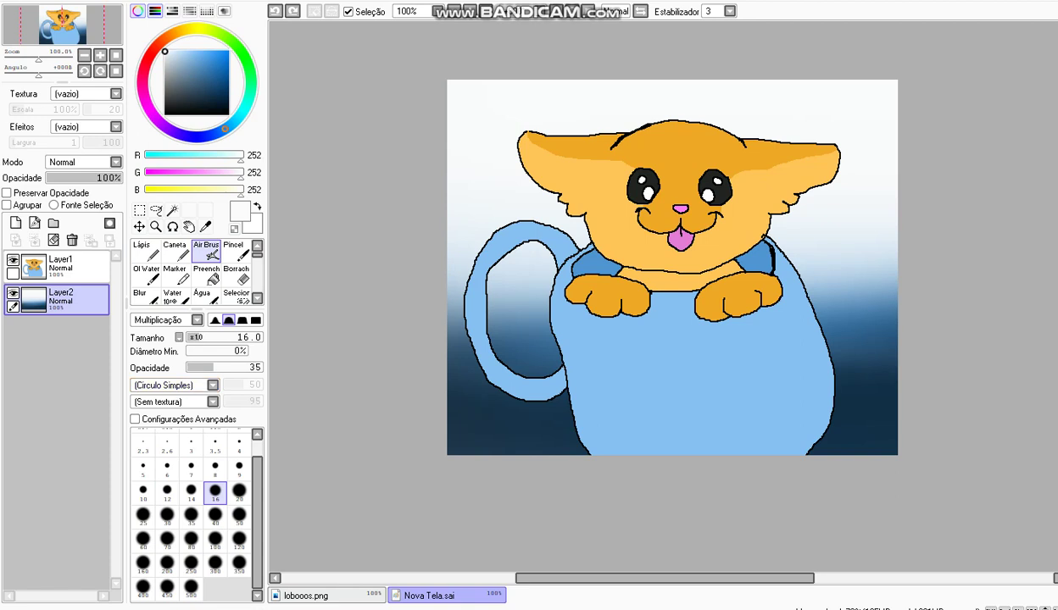
{"action": "left_click", "coordinate": [167, 320]}
{"action": "left_click", "coordinate": [146, 333]}
Dab near-white Circuits texture over the dark lower background and inside the handle with the Air Brush at size 60
{"action": "left_click", "coordinate": [169, 385]}
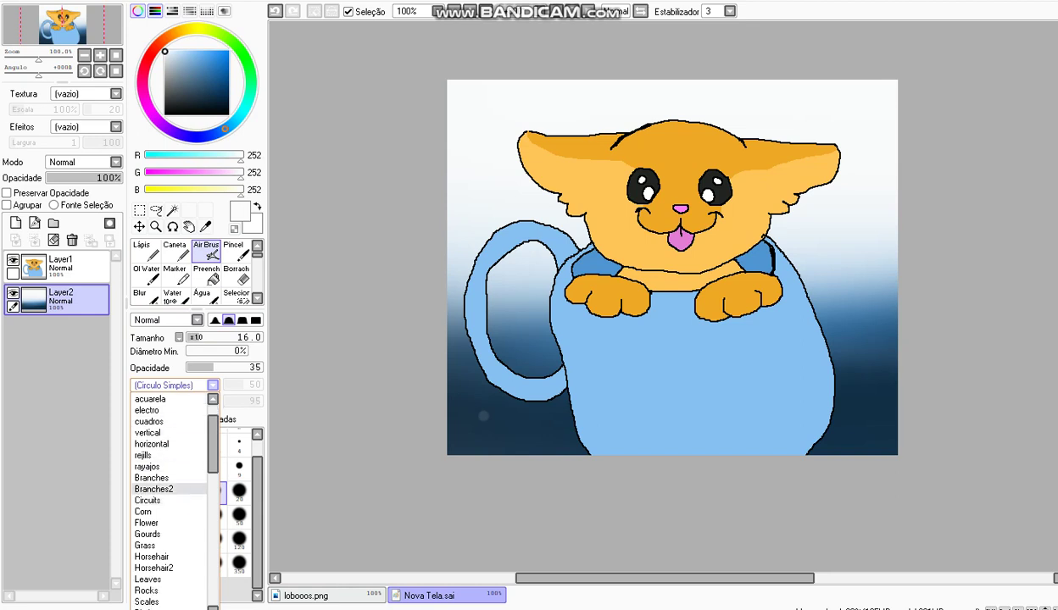
{"action": "left_click", "coordinate": [146, 500]}
{"action": "left_click", "coordinate": [142, 539]}
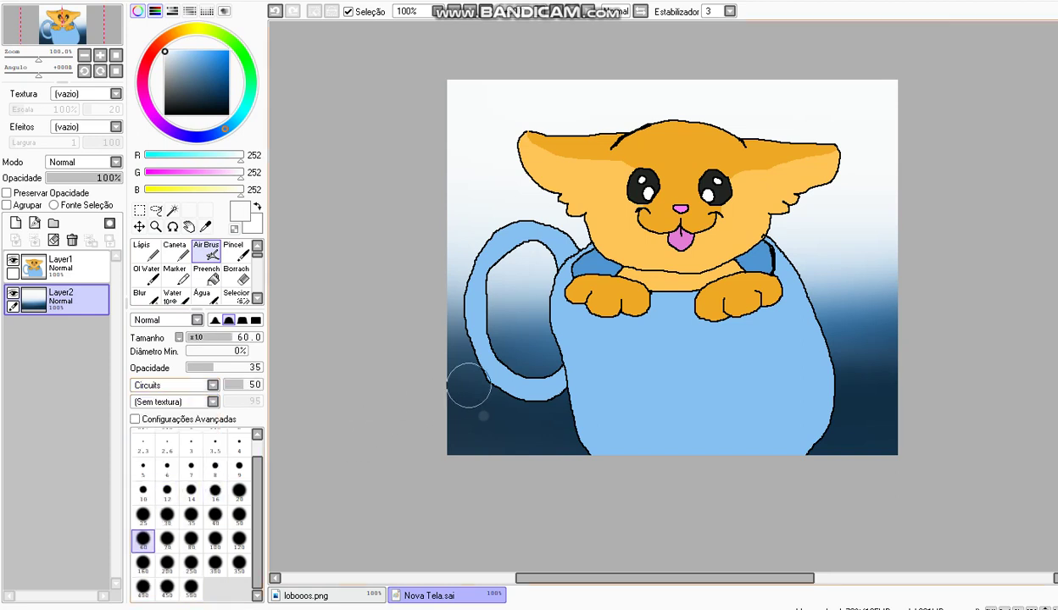
{"action": "mouse_move", "coordinate": [466, 378]}
{"action": "left_mouse_down"}
{"action": "mouse_move", "coordinate": [474, 403]}
{"action": "mouse_move", "coordinate": [486, 430]}
{"action": "mouse_move", "coordinate": [548, 426]}
{"action": "left_mouse_up"}
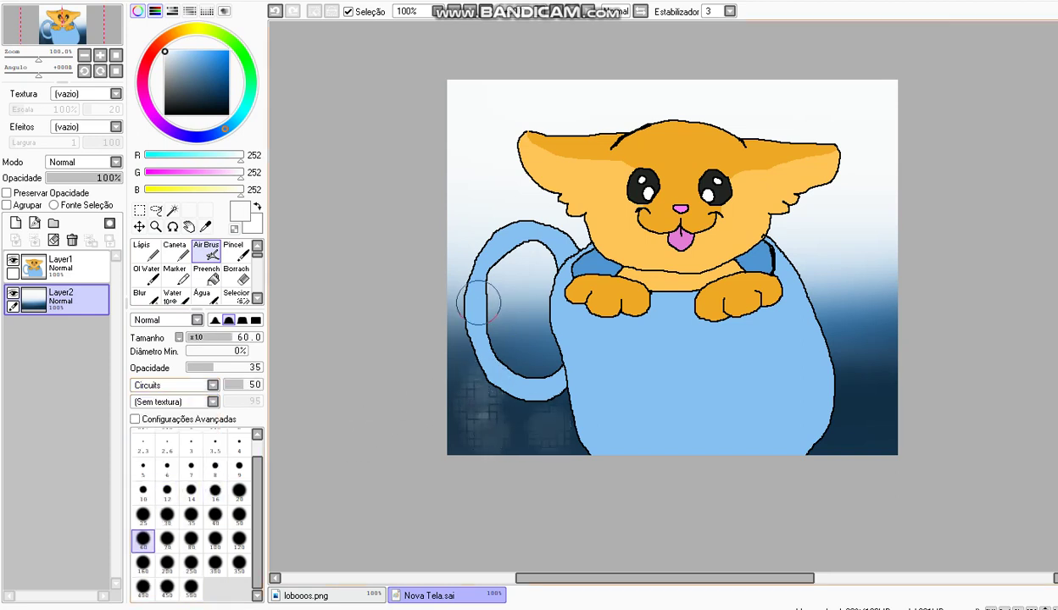
{"action": "mouse_move", "coordinate": [851, 329]}
{"action": "left_mouse_down"}
{"action": "mouse_move", "coordinate": [880, 352]}
{"action": "mouse_move", "coordinate": [839, 421]}
{"action": "mouse_move", "coordinate": [864, 436]}
{"action": "left_mouse_up"}
{"action": "left_click_drag", "start_coordinate": [513, 352], "coordinate": [514, 333]}
Dab faint black (RGB 0, 0, 0) Circuits texture spots over the pale upper background around the animal's head
{"action": "left_click", "coordinate": [228, 114]}
{"action": "left_click_drag", "start_coordinate": [462, 229], "coordinate": [469, 231]}
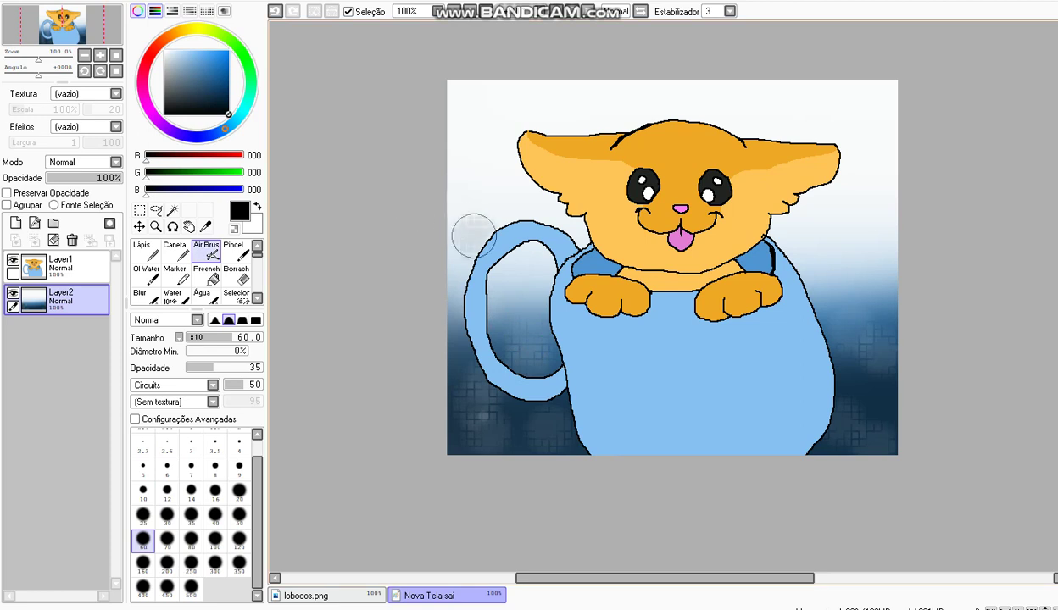
{"action": "left_click_drag", "start_coordinate": [544, 218], "coordinate": [500, 191]}
{"action": "mouse_move", "coordinate": [483, 130]}
{"action": "left_mouse_down"}
{"action": "mouse_move", "coordinate": [535, 103]}
{"action": "mouse_move", "coordinate": [544, 137]}
{"action": "mouse_move", "coordinate": [591, 111]}
{"action": "left_mouse_up"}
{"action": "mouse_move", "coordinate": [657, 160]}
{"action": "left_mouse_down"}
{"action": "mouse_move", "coordinate": [700, 100]}
{"action": "mouse_move", "coordinate": [780, 148]}
{"action": "mouse_move", "coordinate": [828, 121]}
{"action": "mouse_move", "coordinate": [841, 182]}
{"action": "mouse_move", "coordinate": [876, 175]}
{"action": "left_mouse_up"}
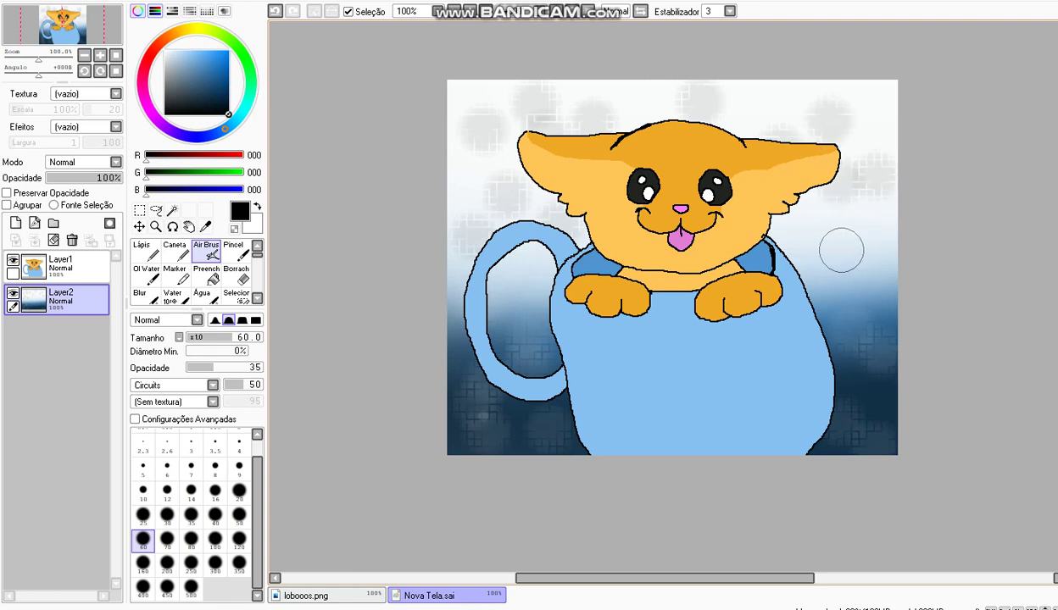
{"action": "scroll", "coordinate": [637, 296], "scroll_direction": "down", "scroll_amount": 1}
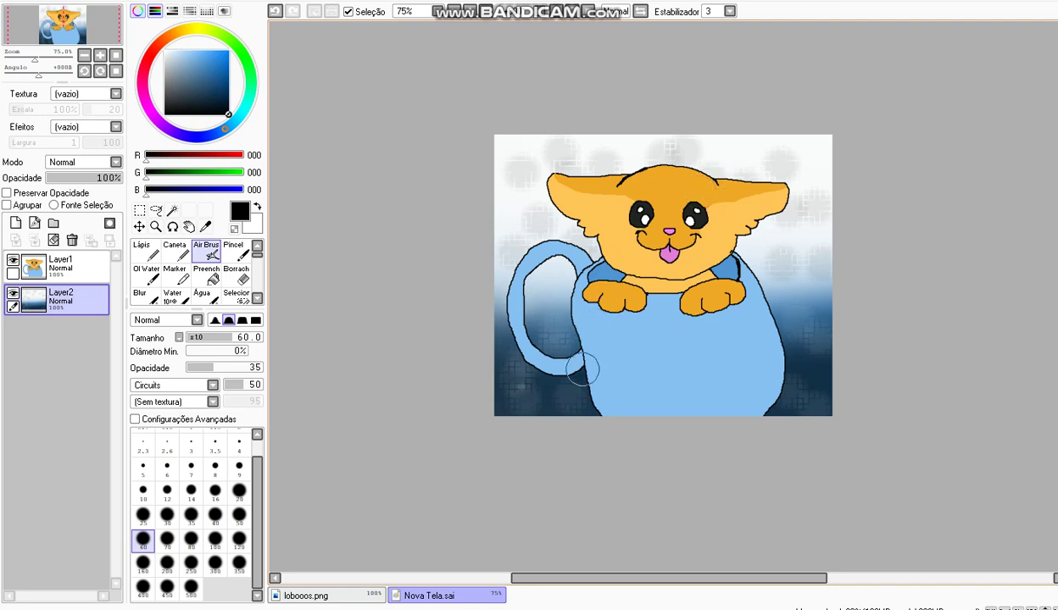
{"action": "left_click", "coordinate": [502, 197]}
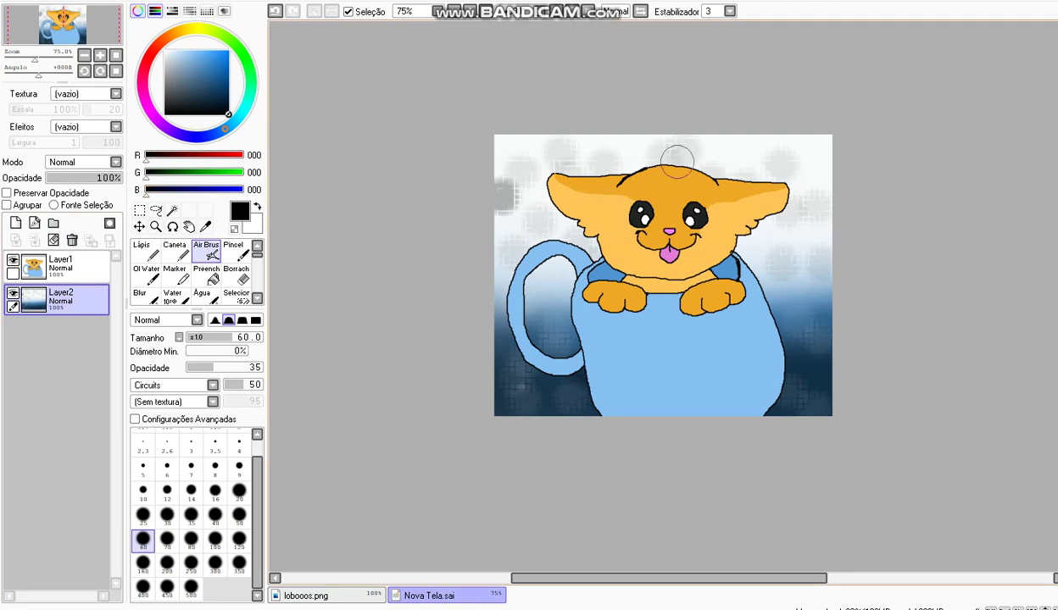
{"action": "left_click", "coordinate": [750, 146]}
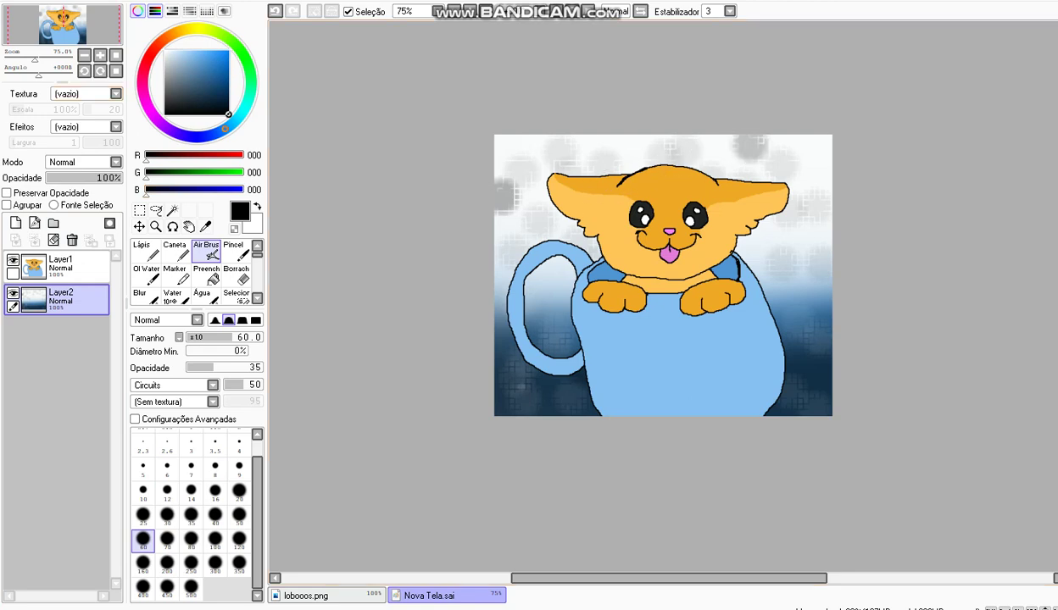